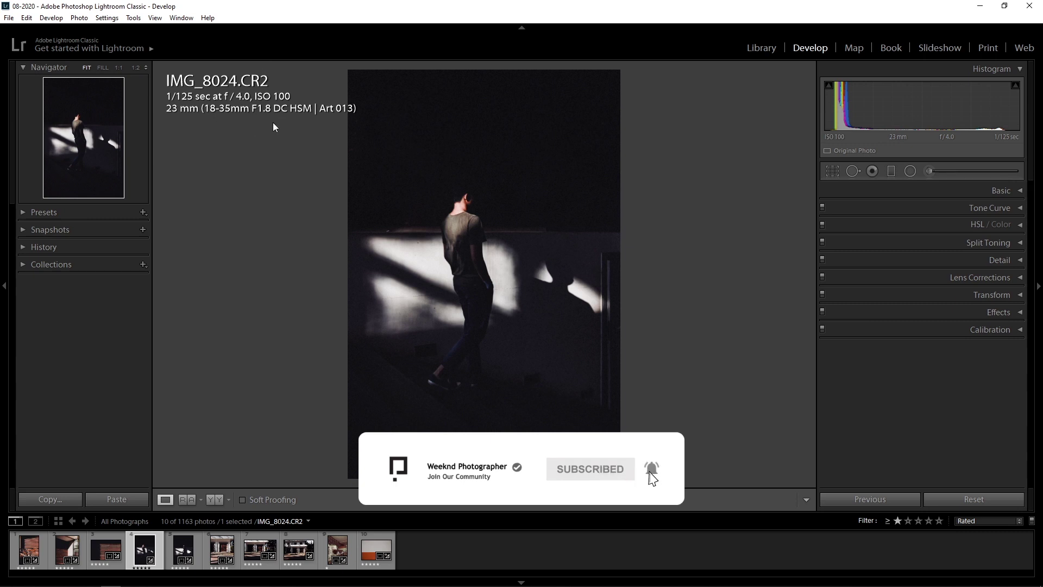
key(i)
key(i)
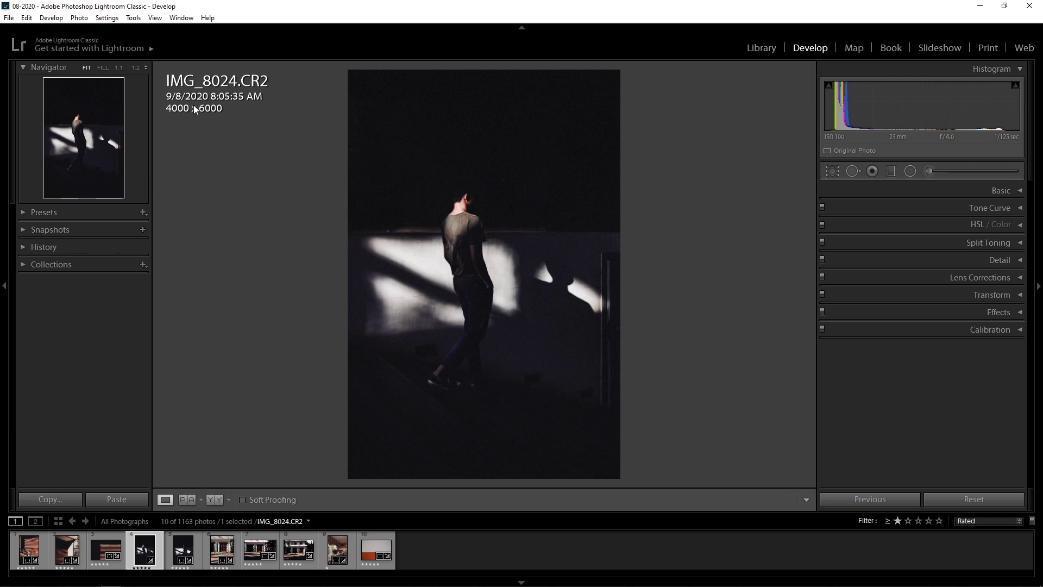
key(i)
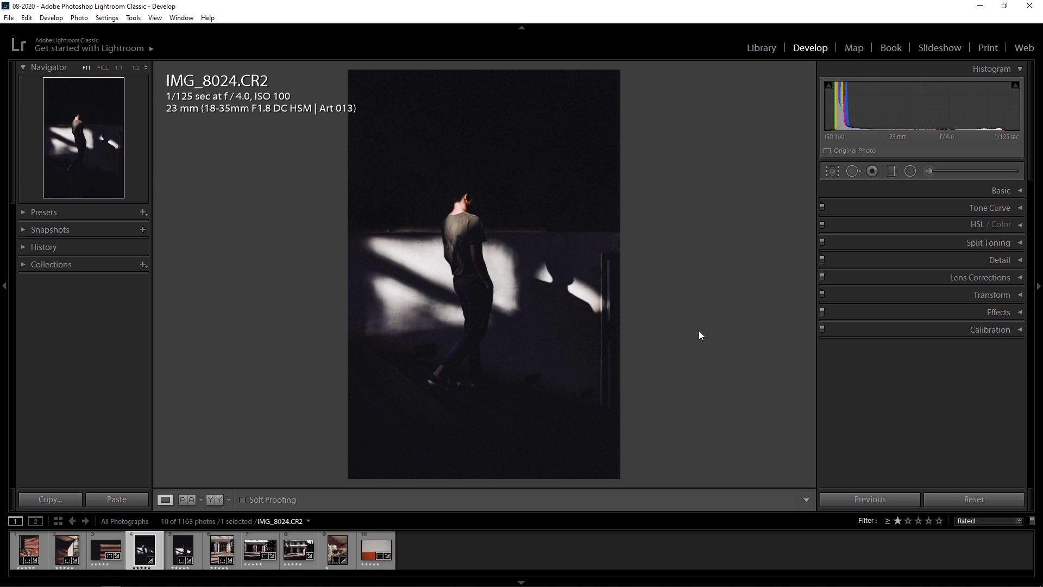
click(1025, 192)
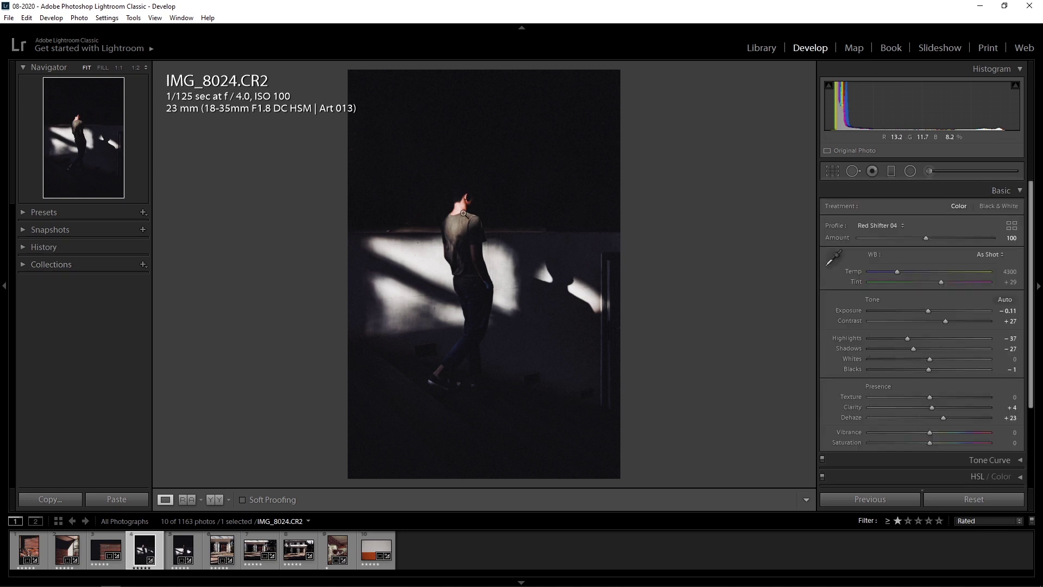
Step: Toggle Before/After on IMG_8024 with \ to compare against the original, ending on the edited view
key(backslash)
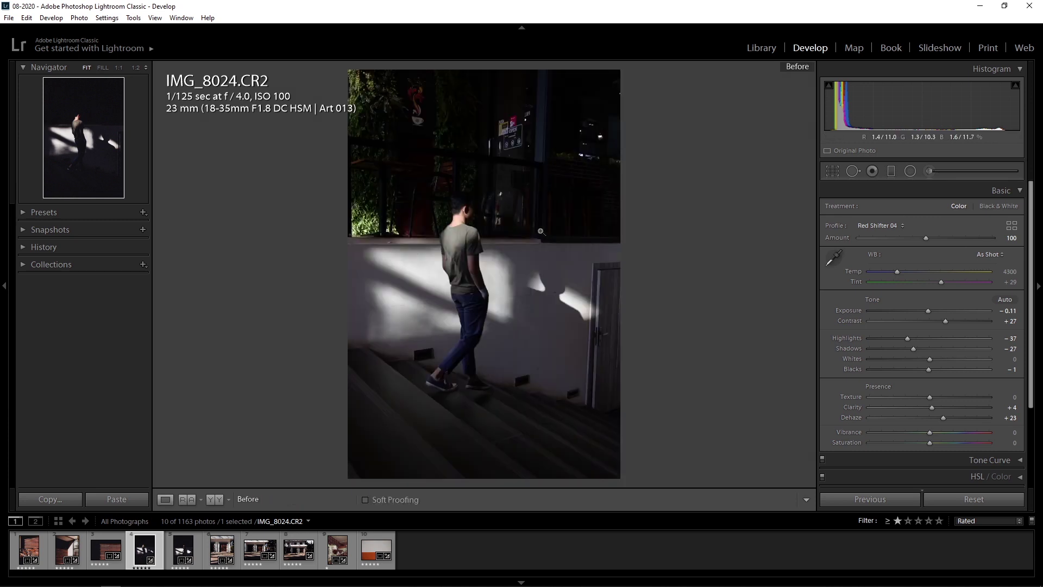
key(backslash)
key(backslash)
key(t)
key(t)
key(backslash)
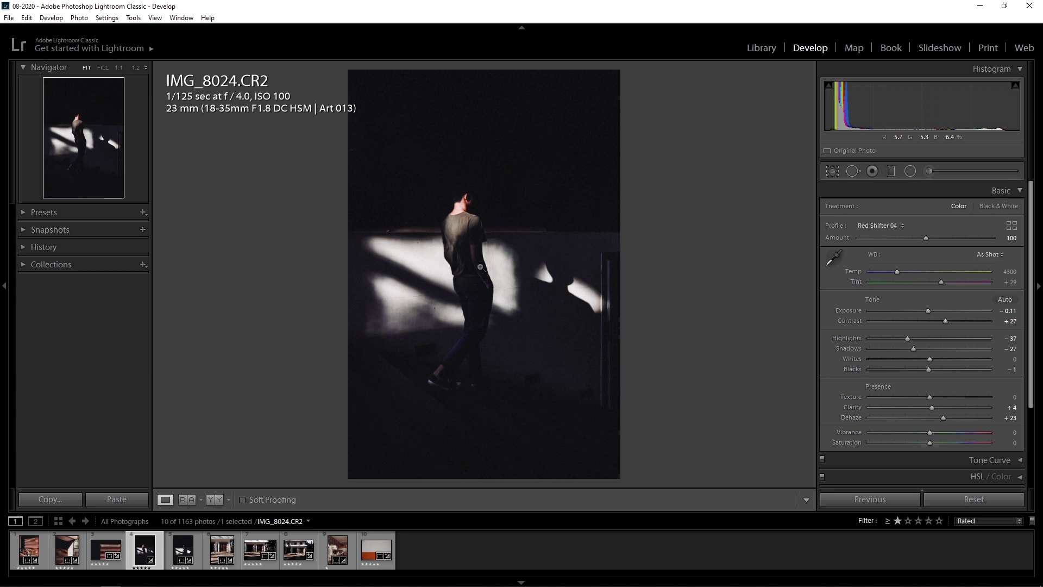
Step: Expand the HSL / Color panel to review the photo's saturation
drag(1031, 211, 1032, 274)
scroll(1027, 353, up, 3)
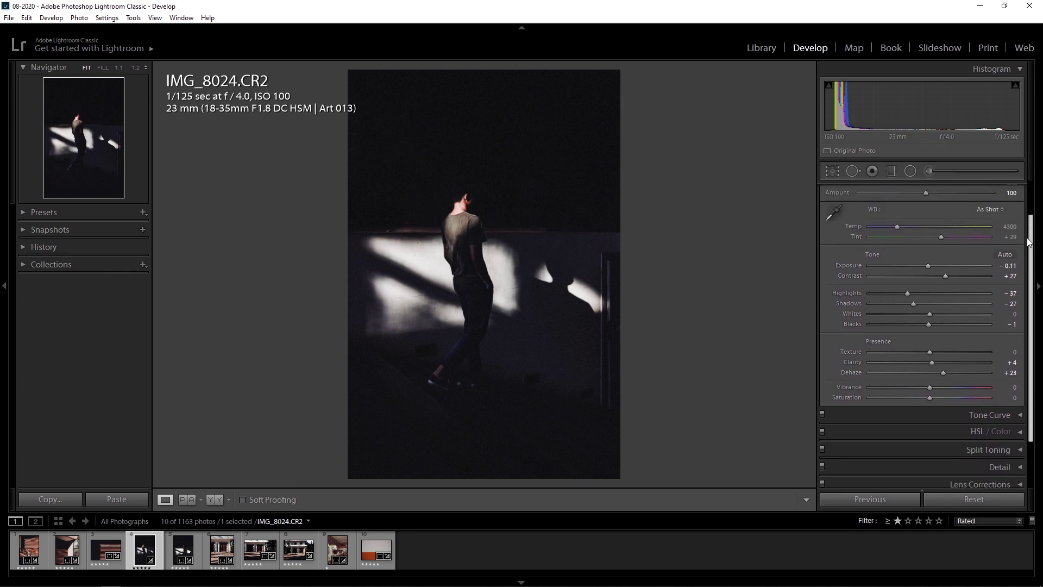
click(1020, 436)
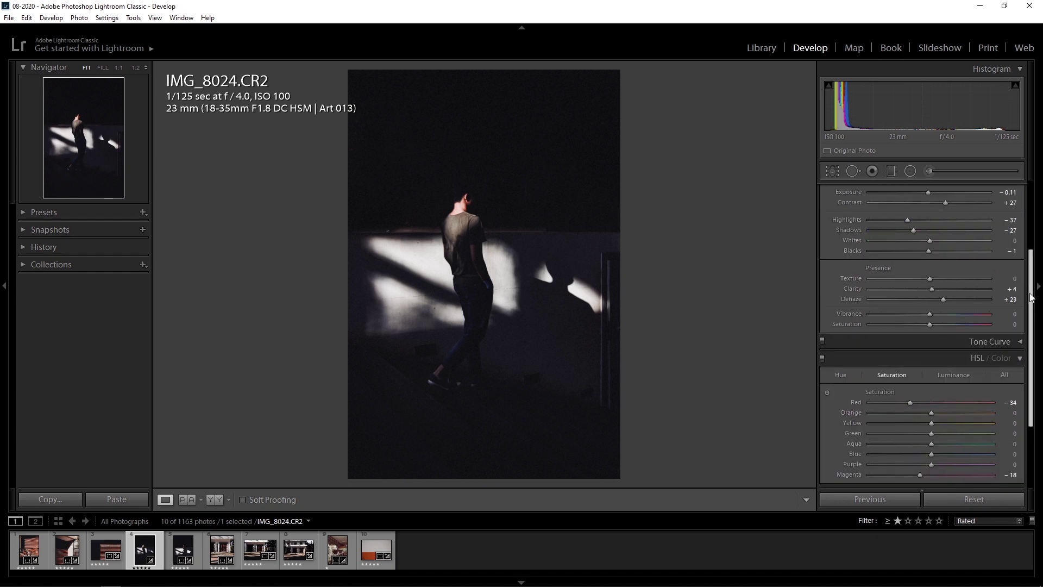
drag(1031, 298, 1033, 350)
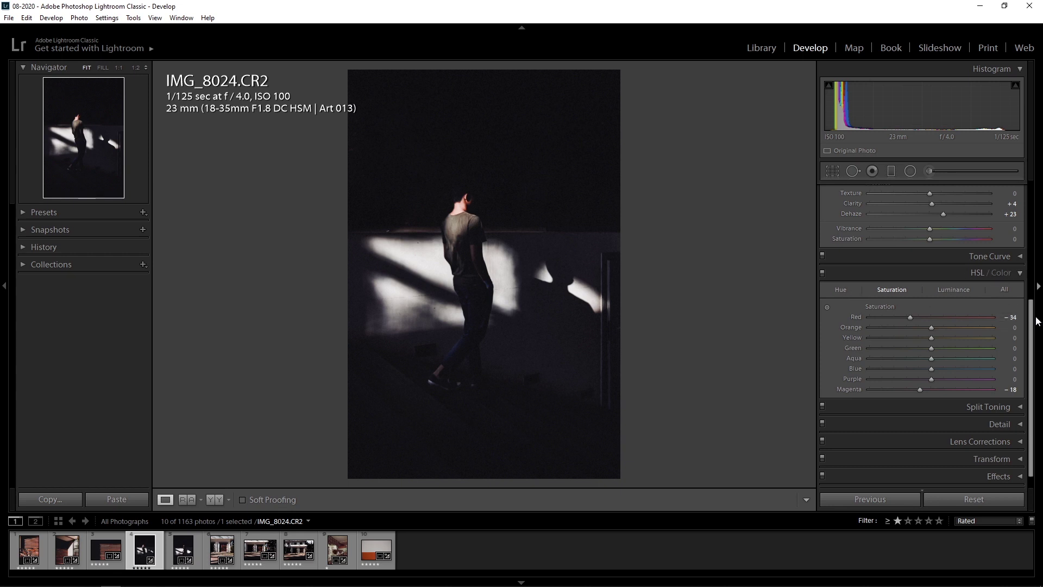
drag(1038, 321, 1035, 195)
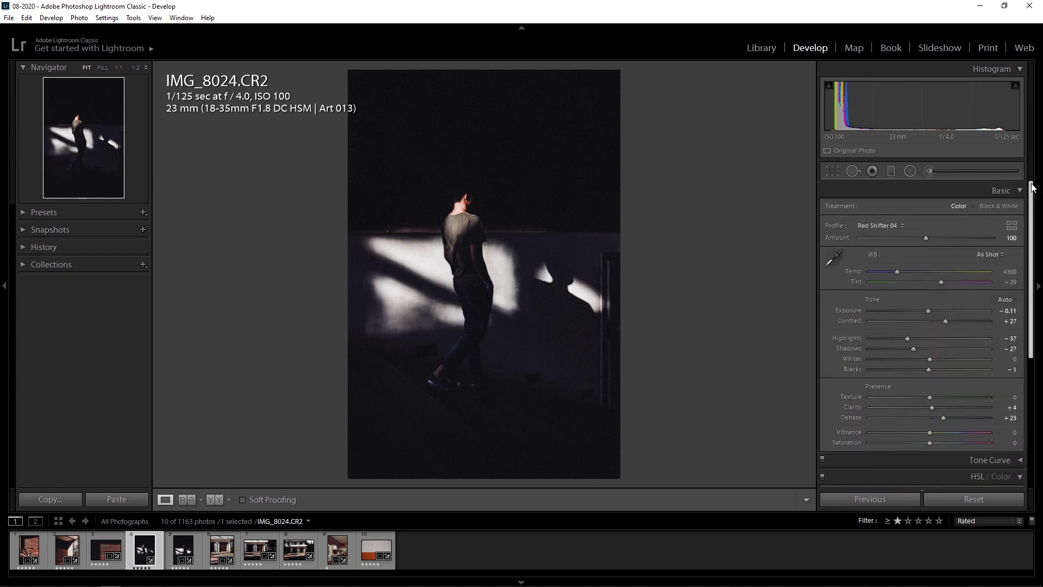
Step: Switch Treatment to Black & White (Adobe Monochrome) and collapse the B&W mix panel
click(1004, 210)
drag(1035, 200, 1037, 311)
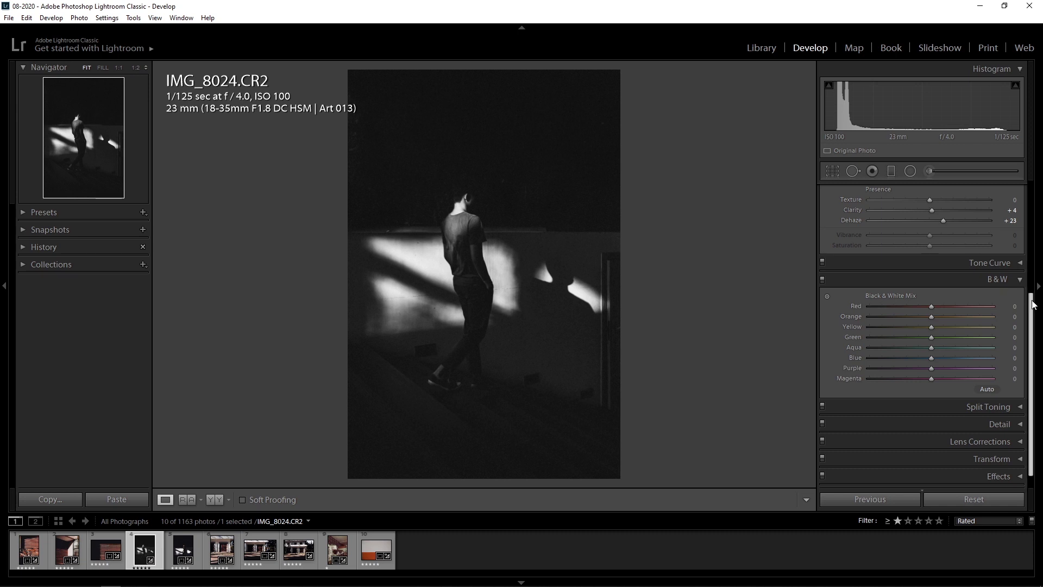
scroll(1034, 304, up, 4)
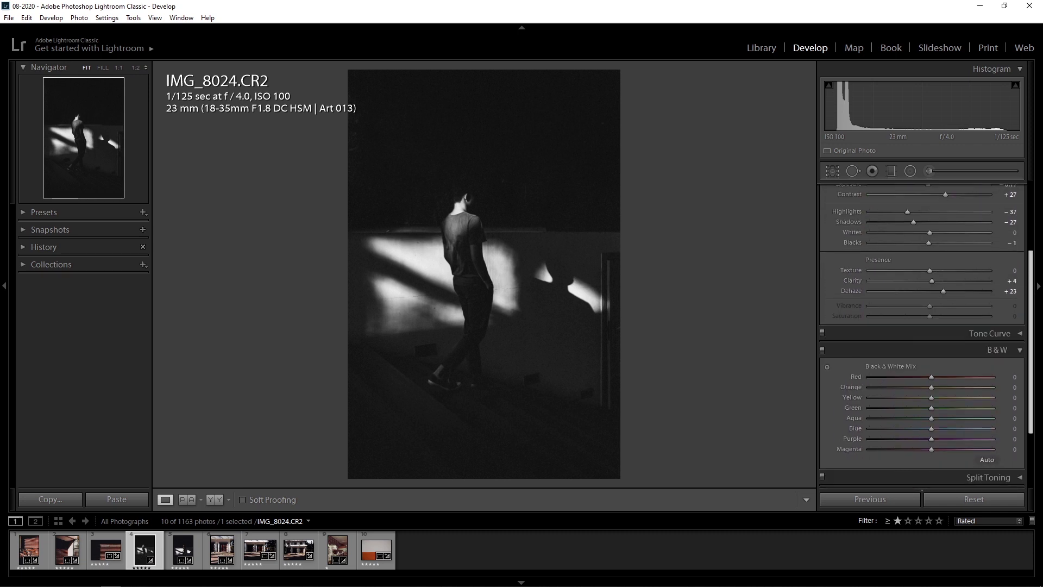
click(1021, 351)
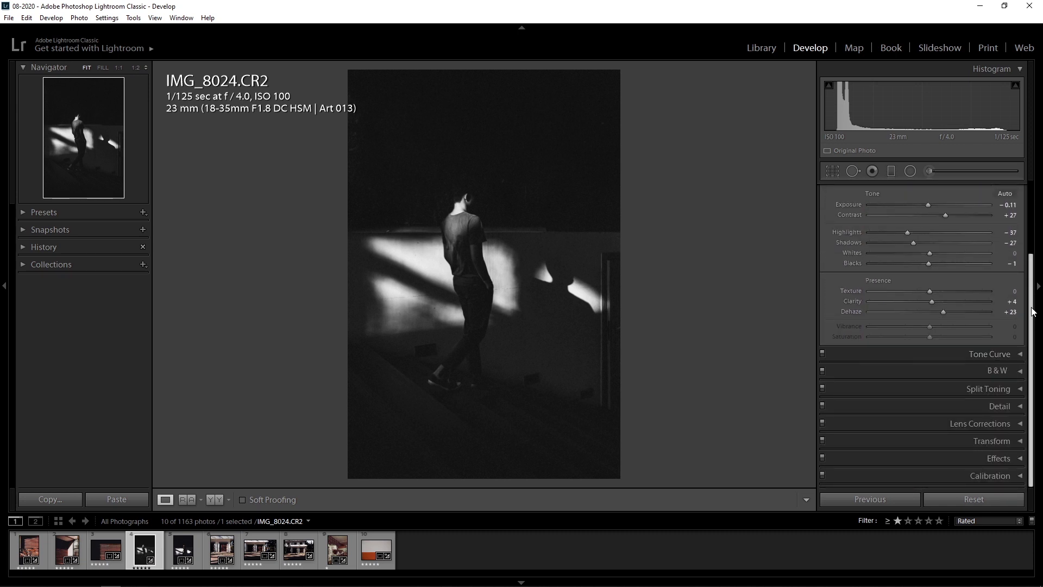
scroll(1028, 245, up, 2)
scroll(1029, 236, up, 2)
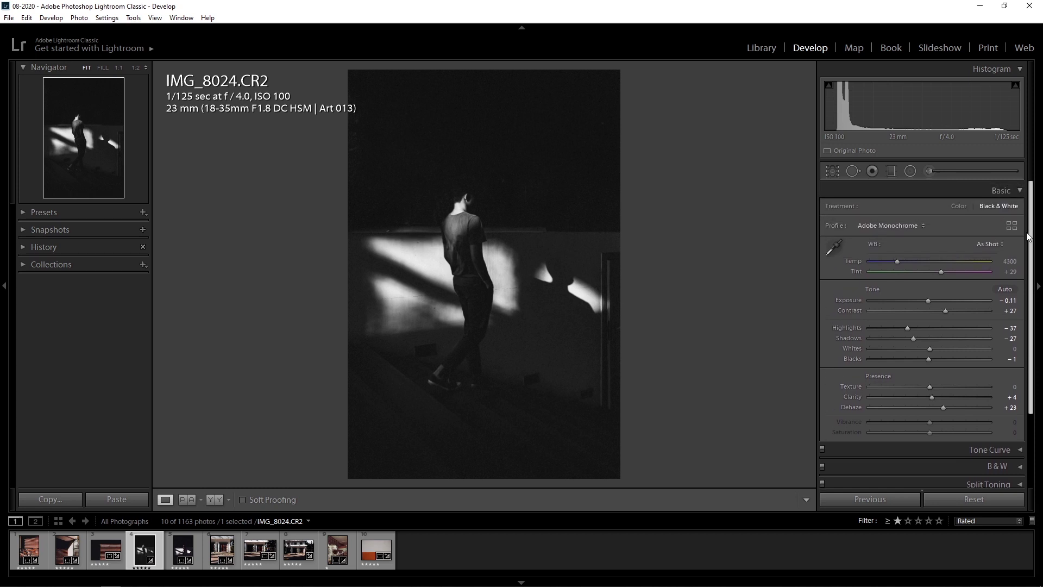
click(957, 206)
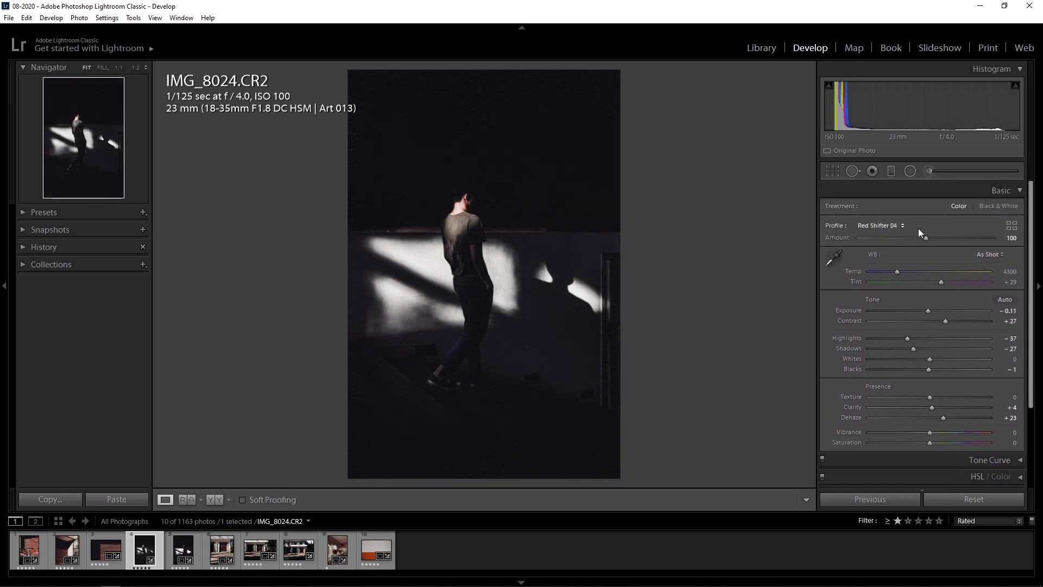
click(993, 206)
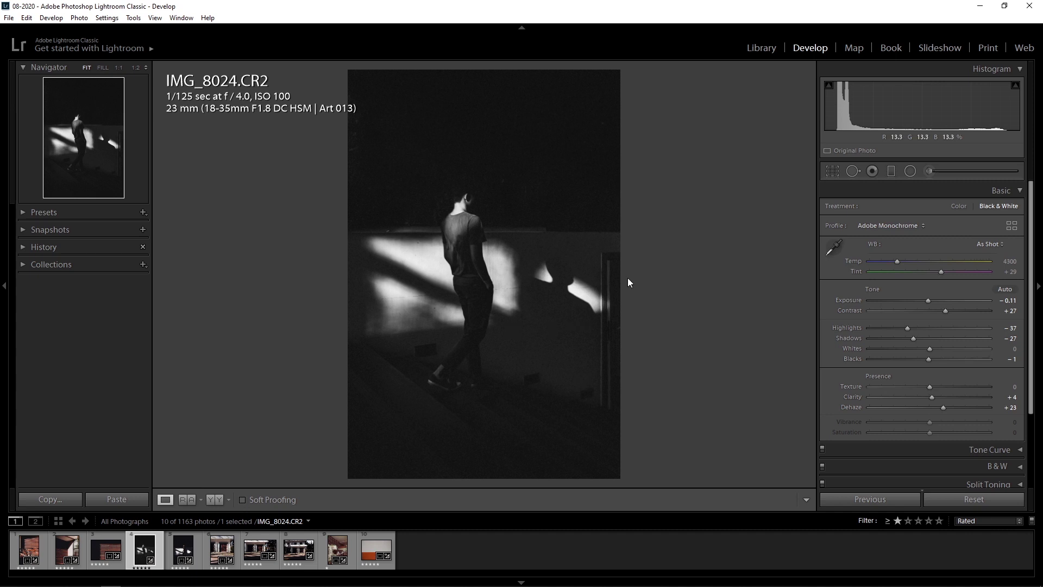
mouse_move(944, 408)
mouse_down()
mouse_move(966, 407)
mouse_move(952, 408)
mouse_move(969, 386)
mouse_up()
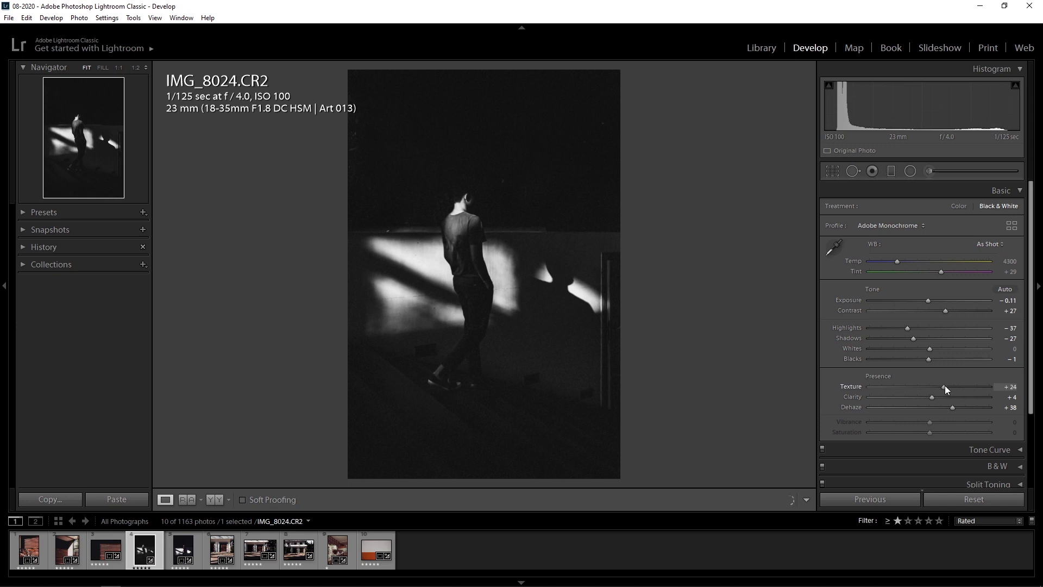
key(ctrl+z)
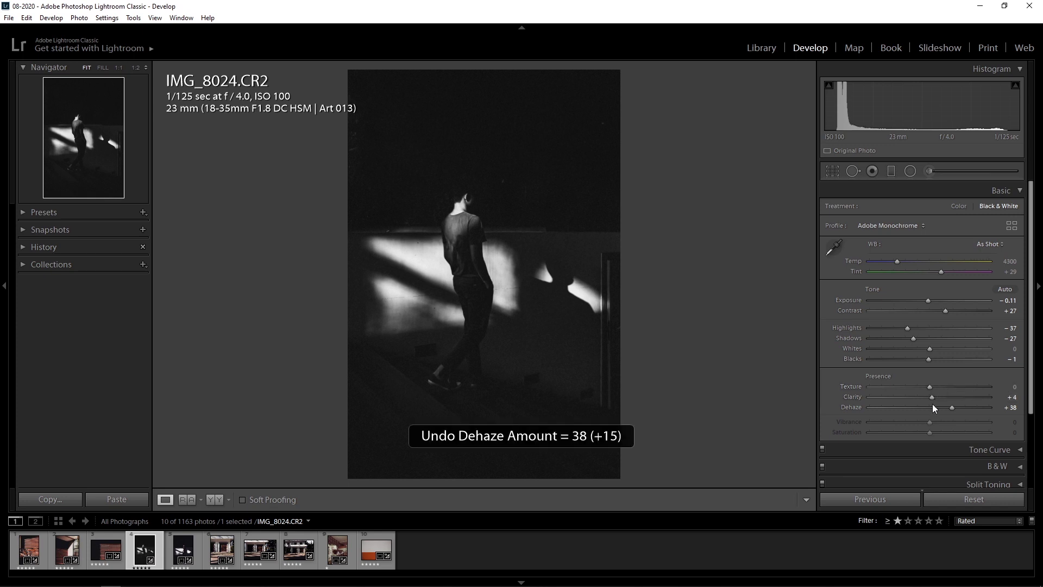
click(960, 207)
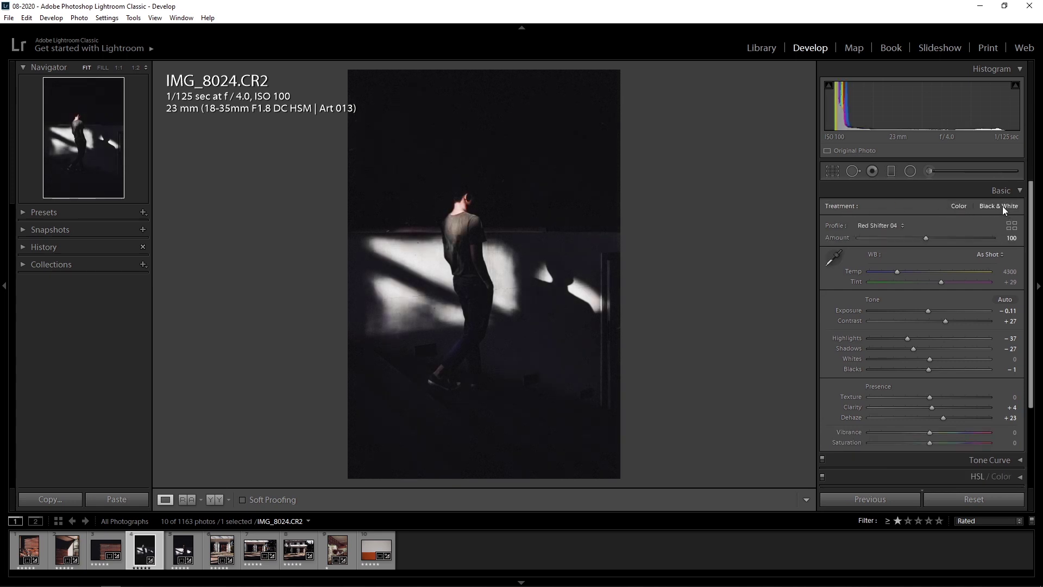
click(1001, 207)
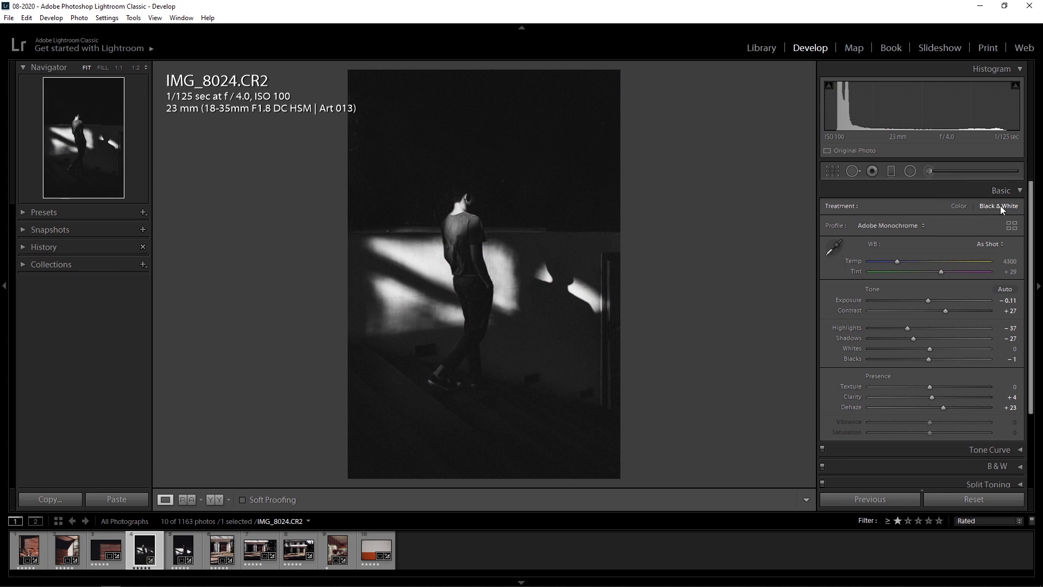
Step: Switch Treatment back to Color, restoring the Red Shifter 04 profile at amount 100
click(906, 227)
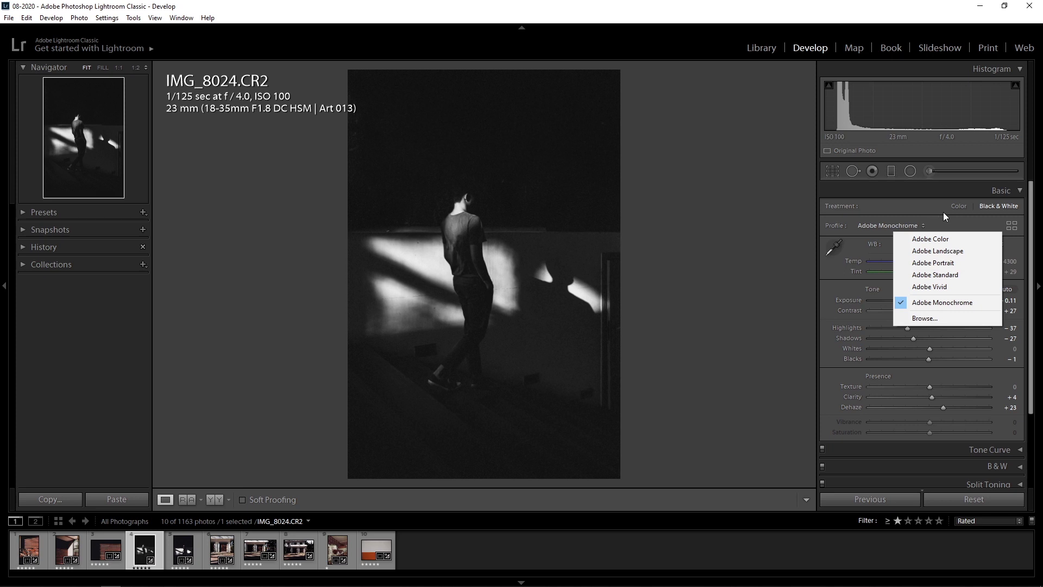
click(963, 202)
click(891, 227)
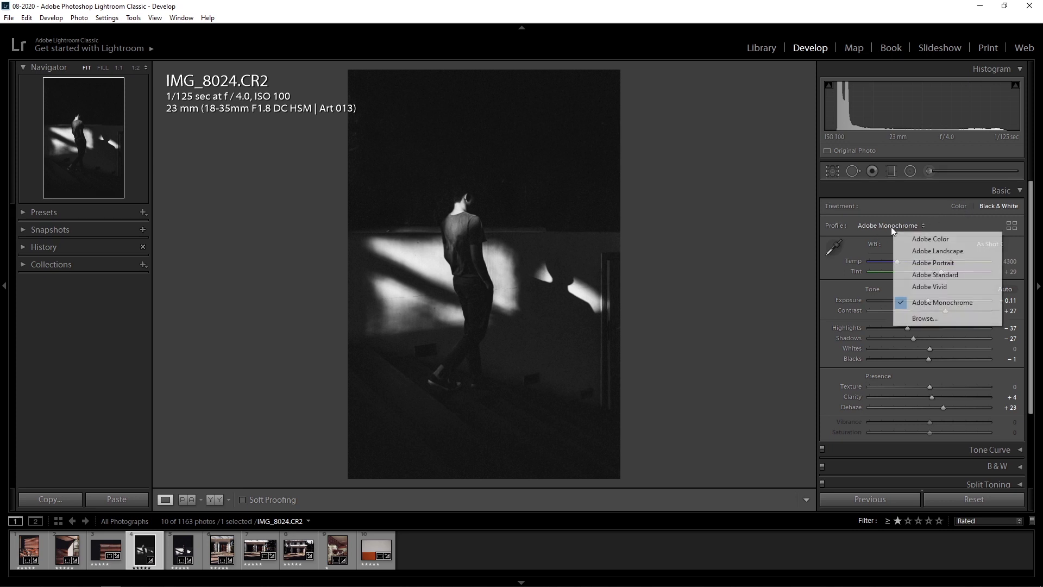
click(957, 203)
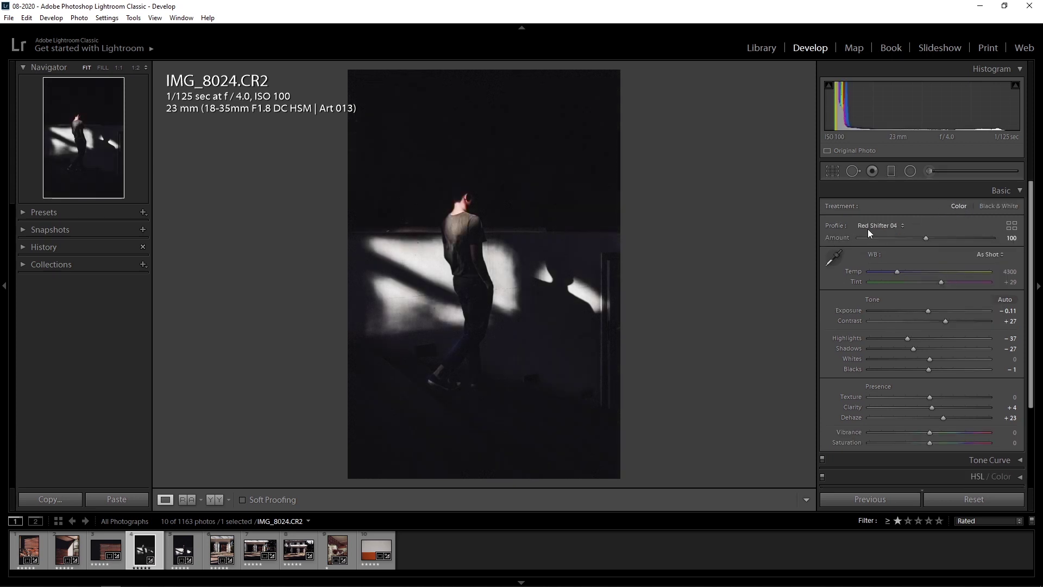
Step: Briefly preview Black & White, return to Color, and dismiss the profile list unchanged
click(985, 206)
click(966, 205)
click(900, 227)
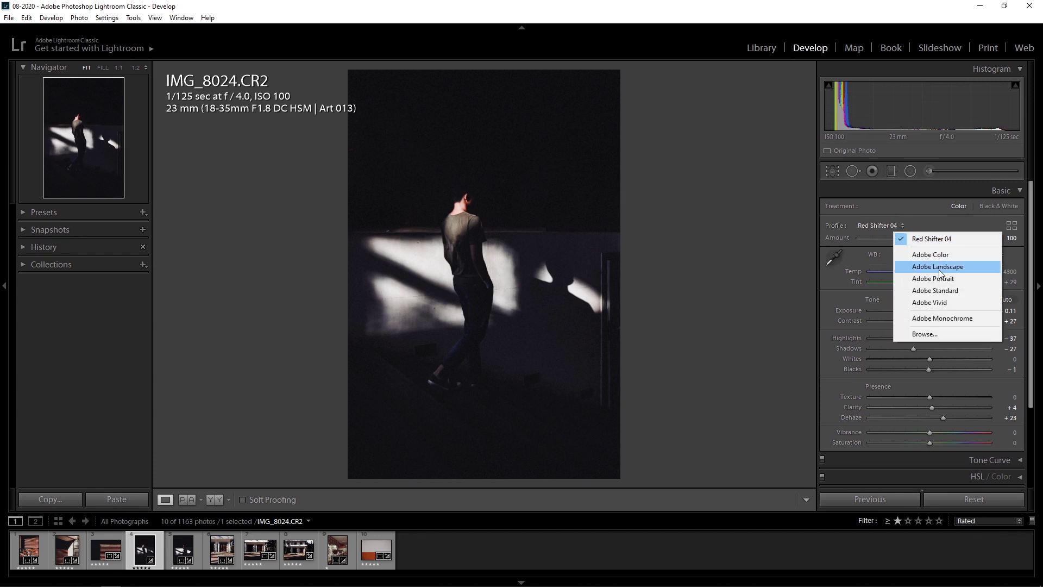
click(938, 223)
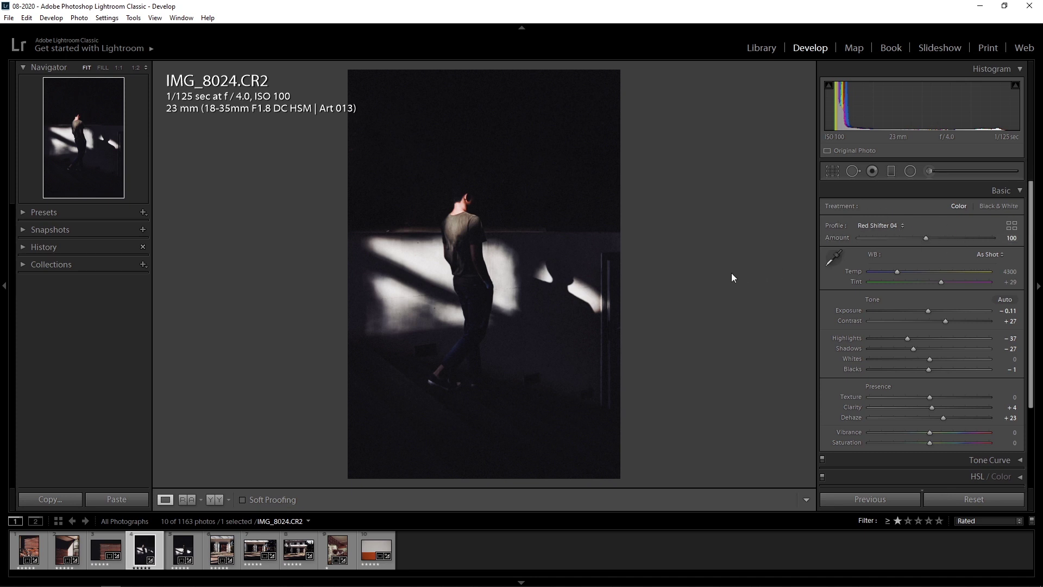
Step: Open the Profile Browser and filter between Color and B&W profiles, ending on Color
click(1012, 227)
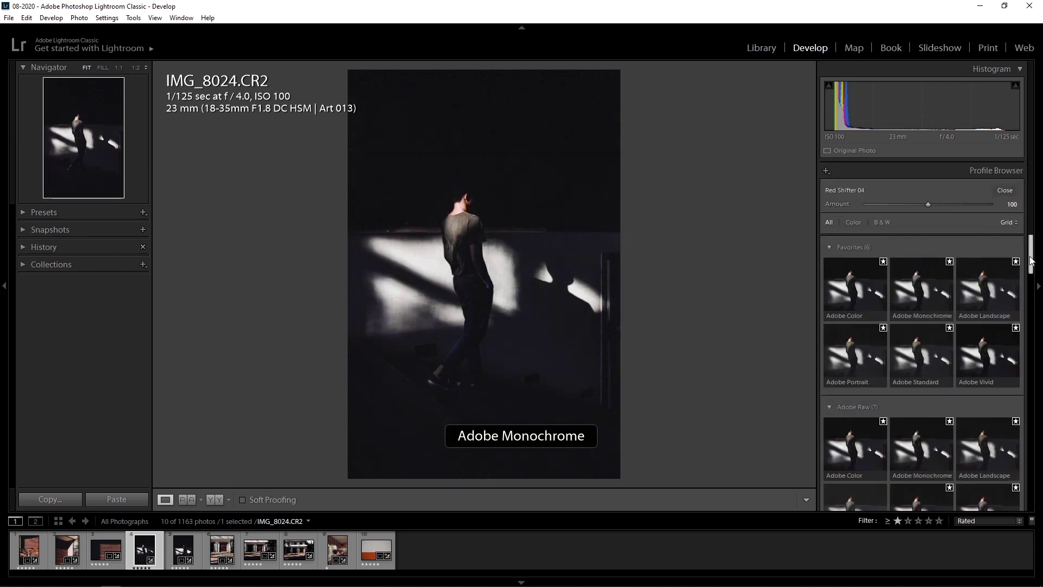
click(855, 222)
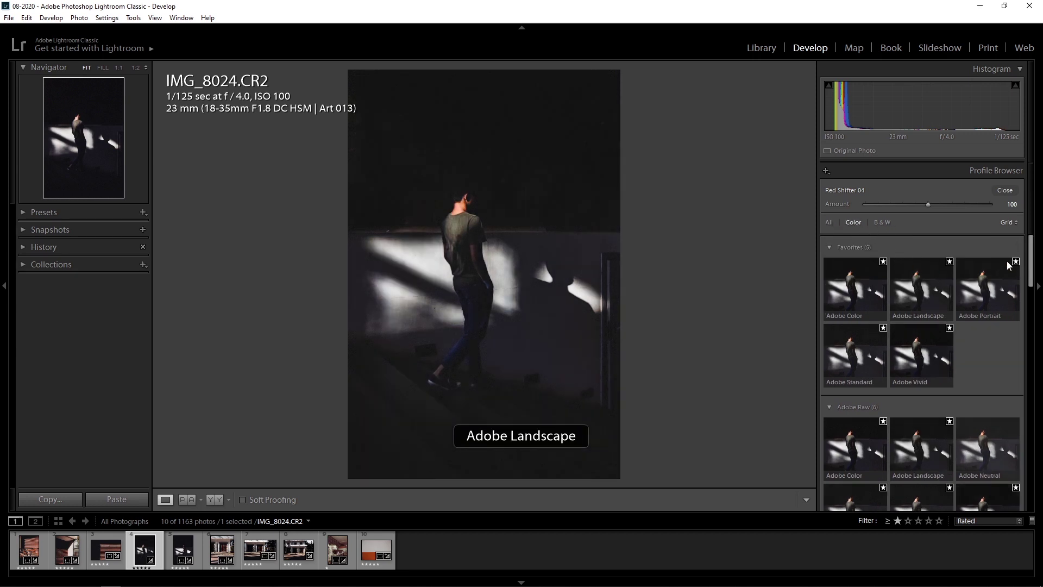
mouse_move(1031, 255)
mouse_down()
mouse_move(1039, 443)
mouse_move(1032, 253)
mouse_up()
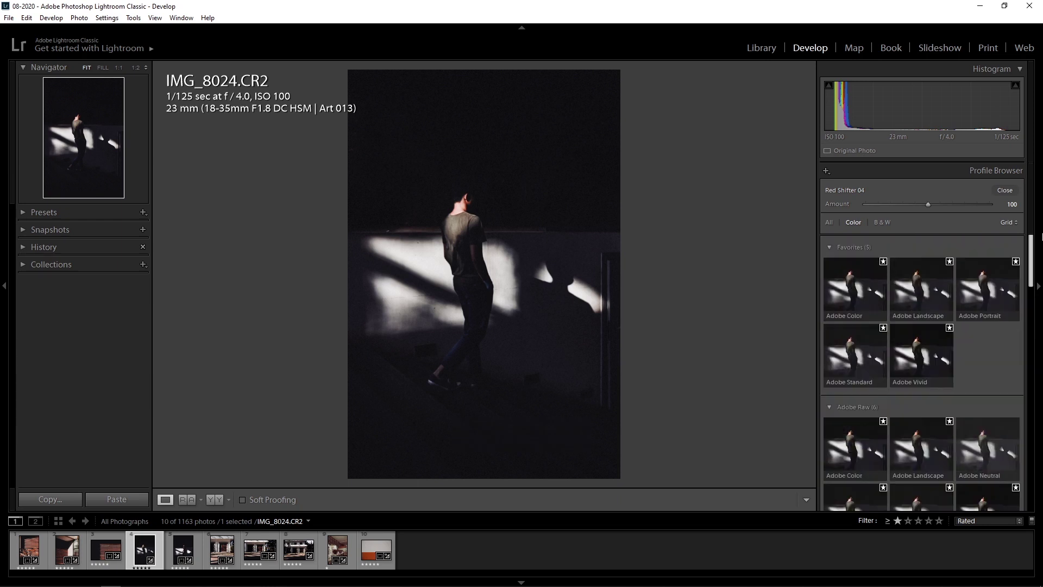
click(886, 225)
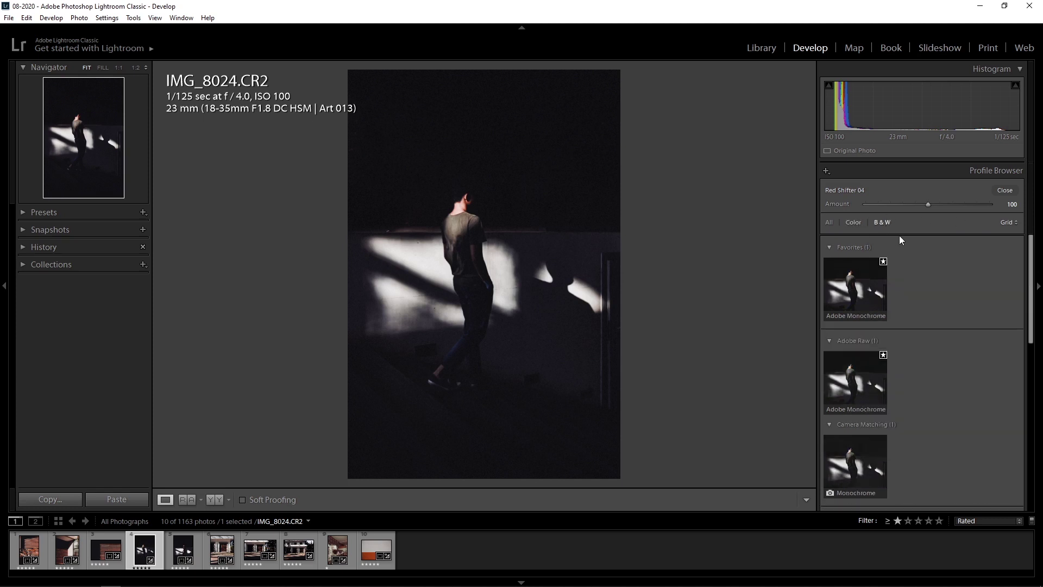
click(853, 222)
drag(1033, 251, 1039, 323)
Step: Preview the Artistic 03, 01, 04 and 06 profiles on the photo
click(995, 354)
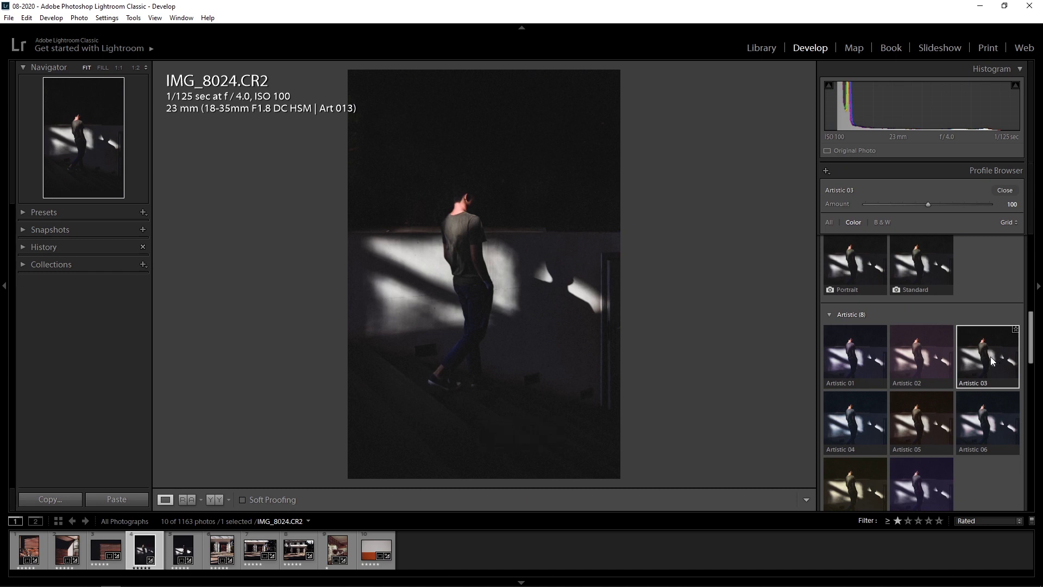
click(830, 364)
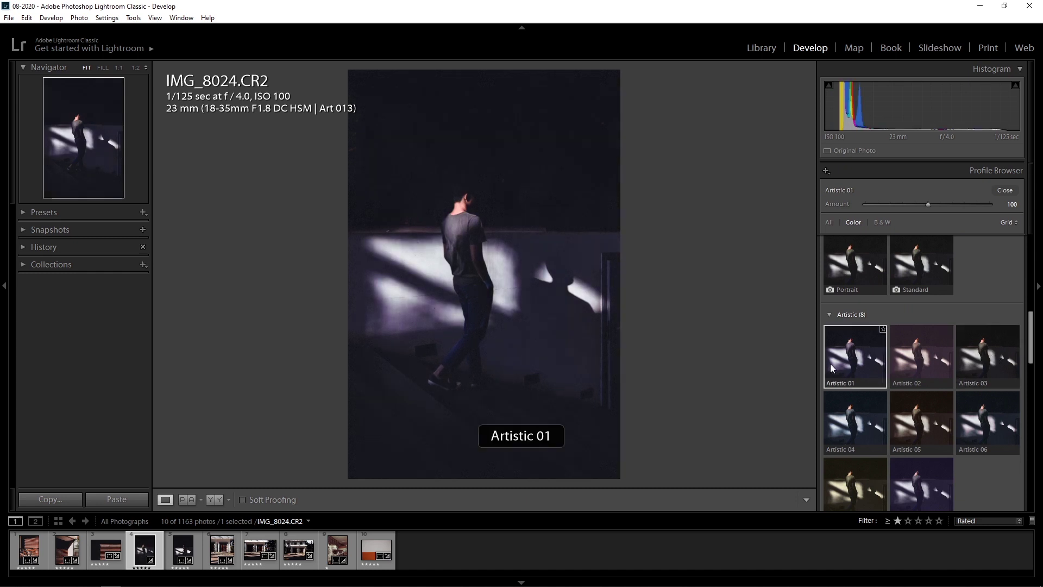
click(978, 357)
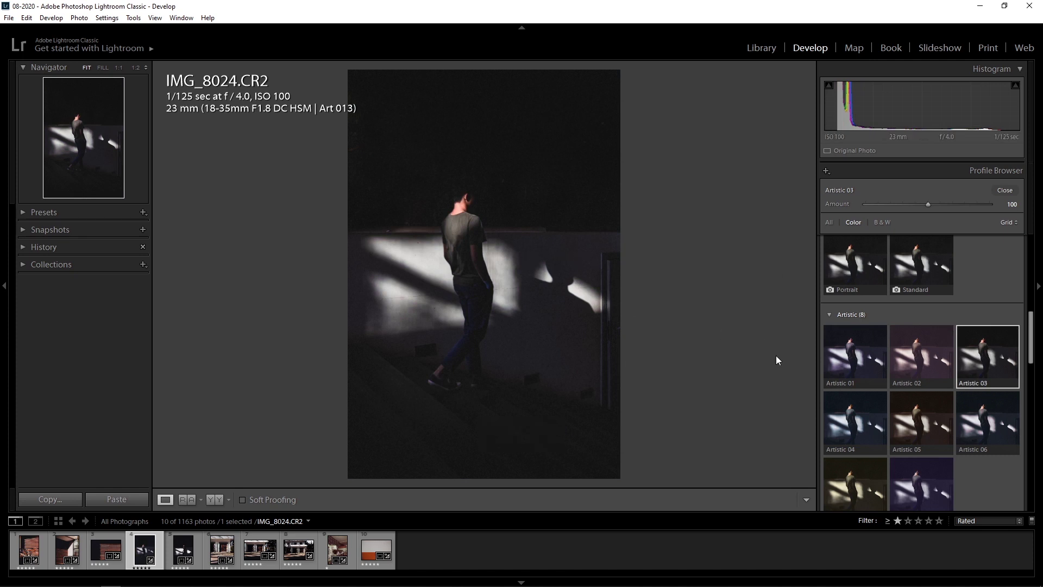
click(837, 426)
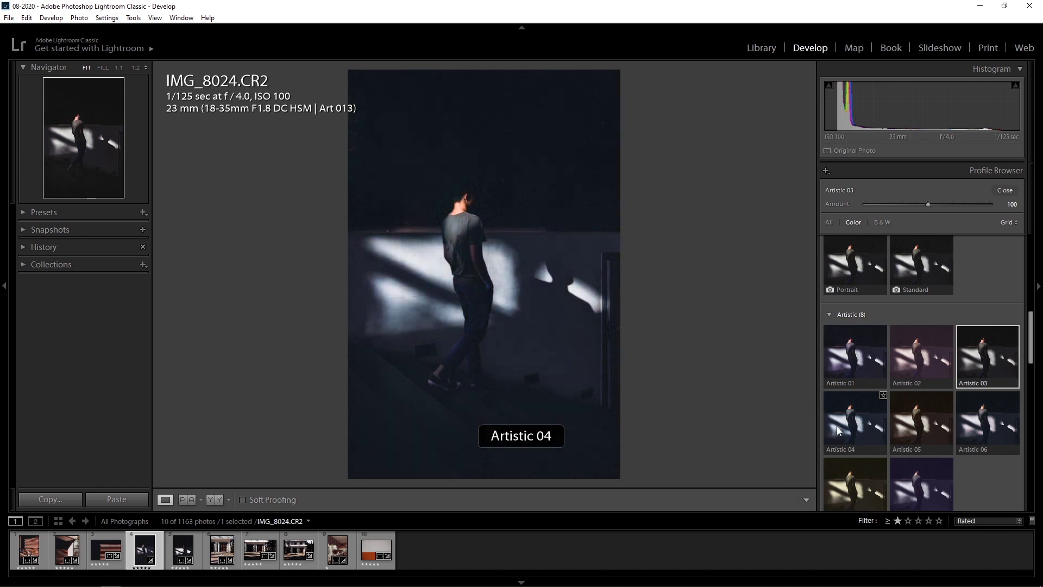
click(983, 425)
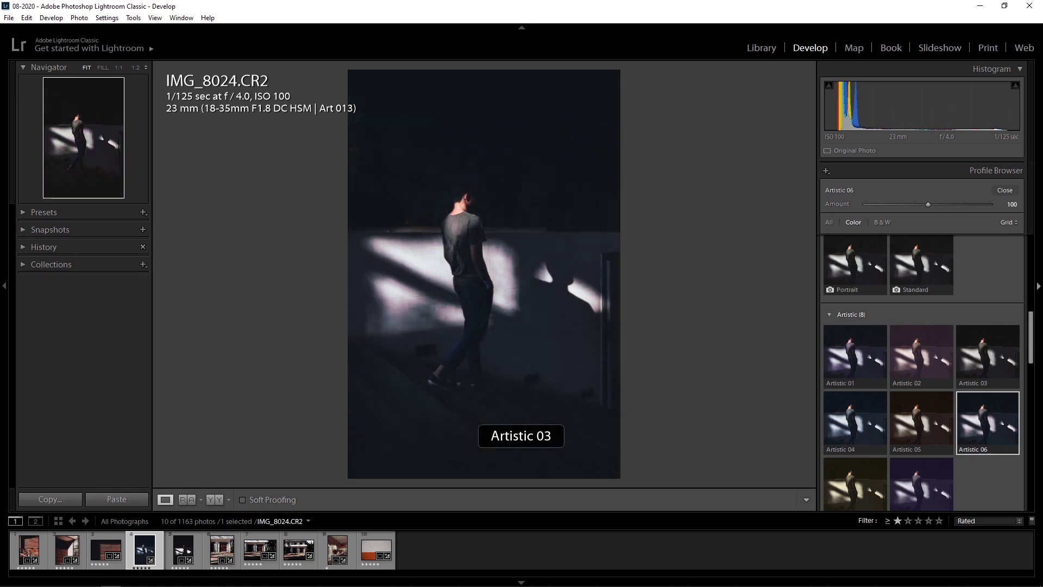
Step: Undo the Artistic profile changes back to Red Shifter 04 and close the Profile Browser
key(ctrl+z)
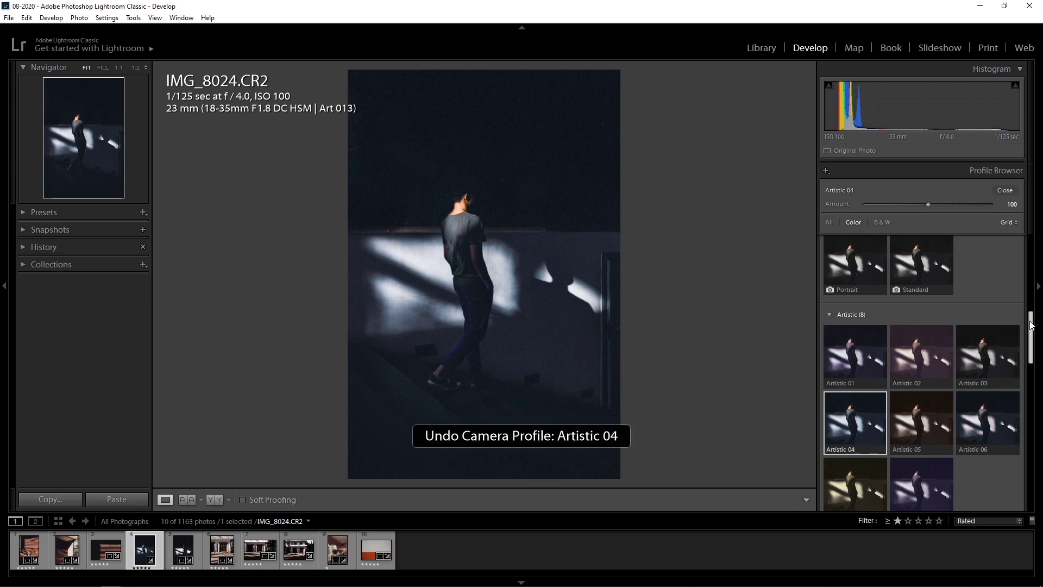
key(ctrl+z)
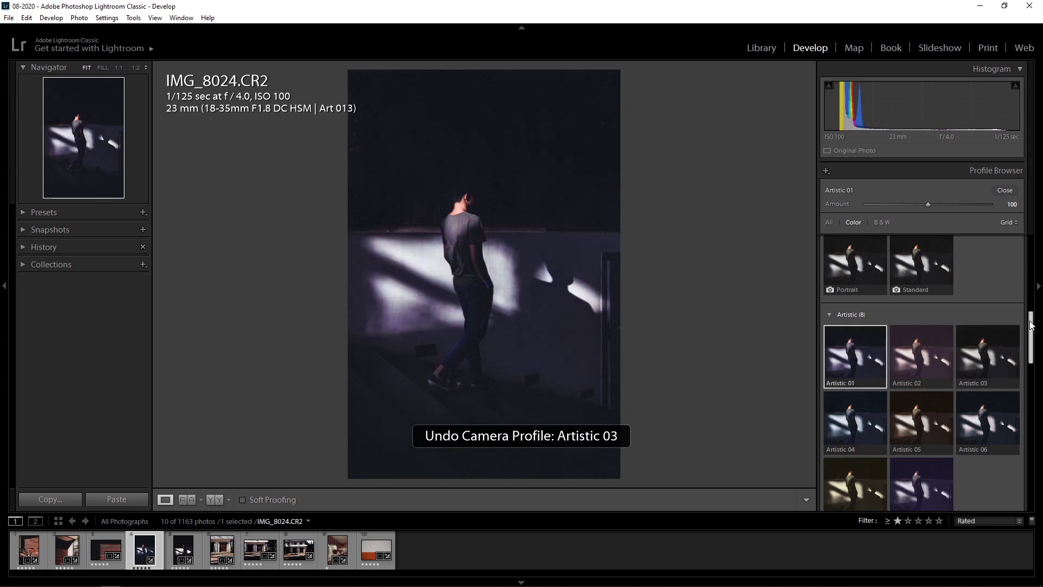
key(ctrl+z)
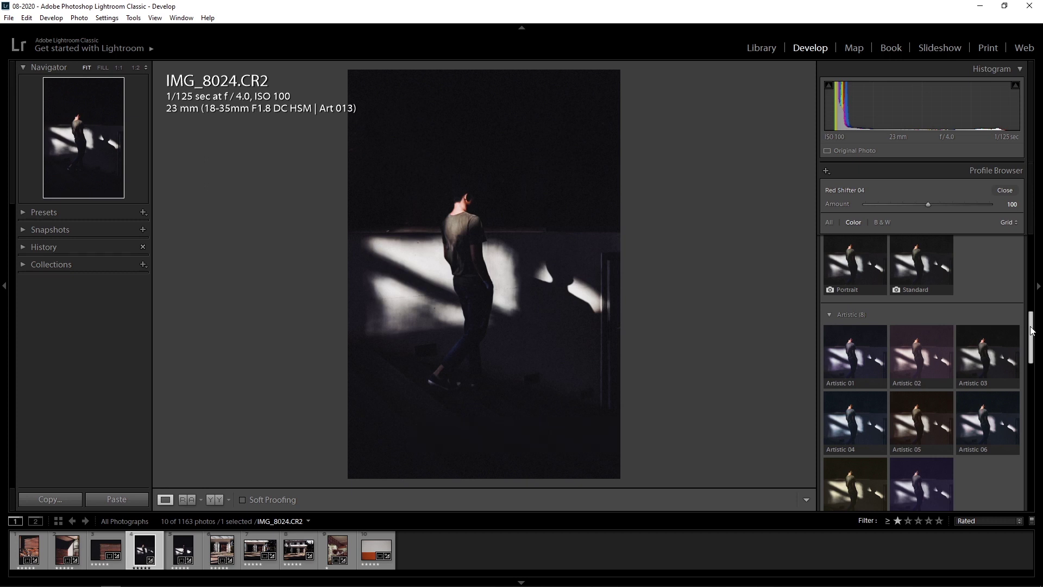
drag(1032, 325, 1030, 364)
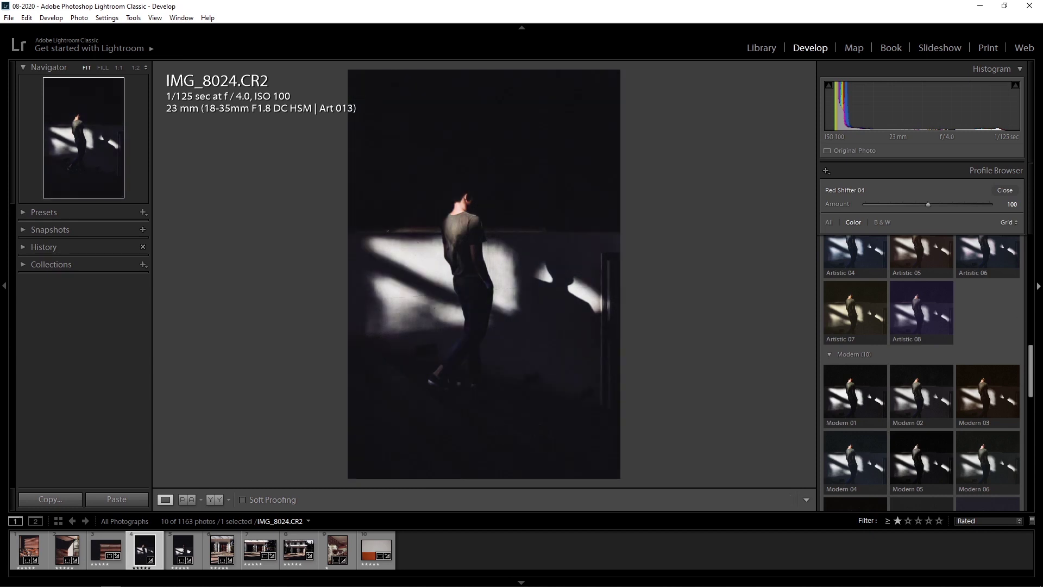
drag(1031, 361, 1040, 215)
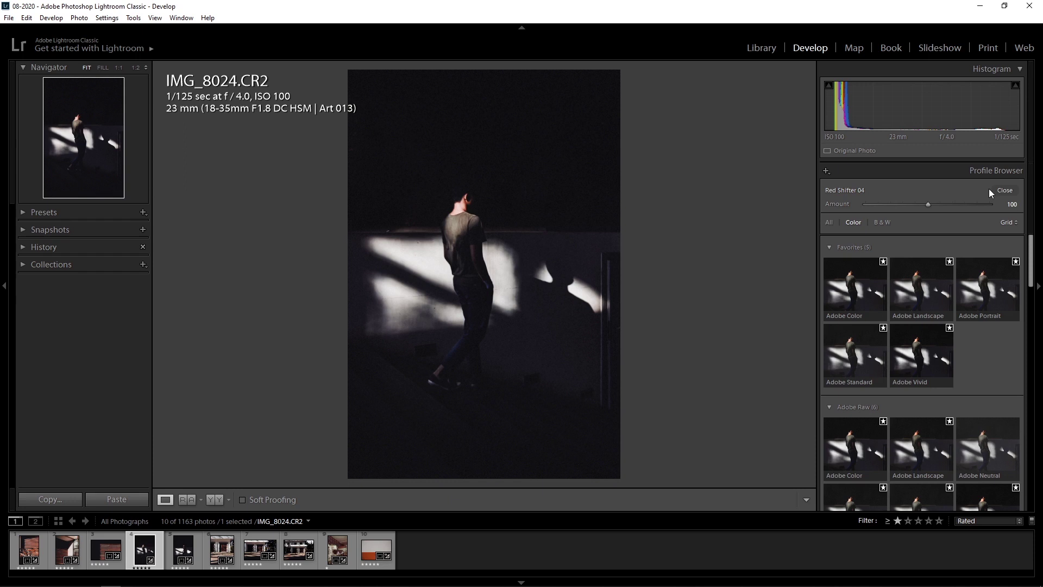
click(1003, 190)
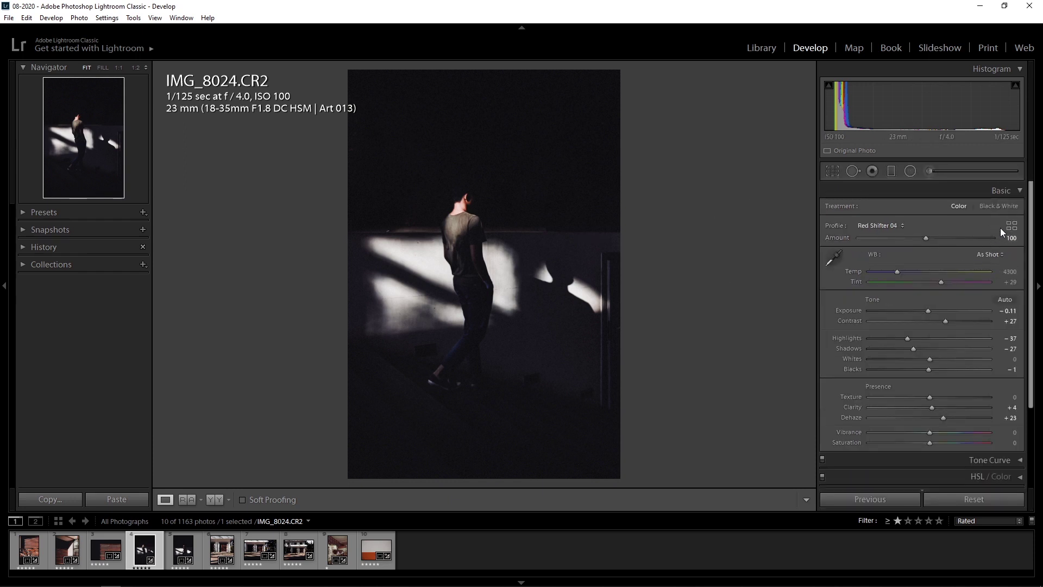
click(893, 227)
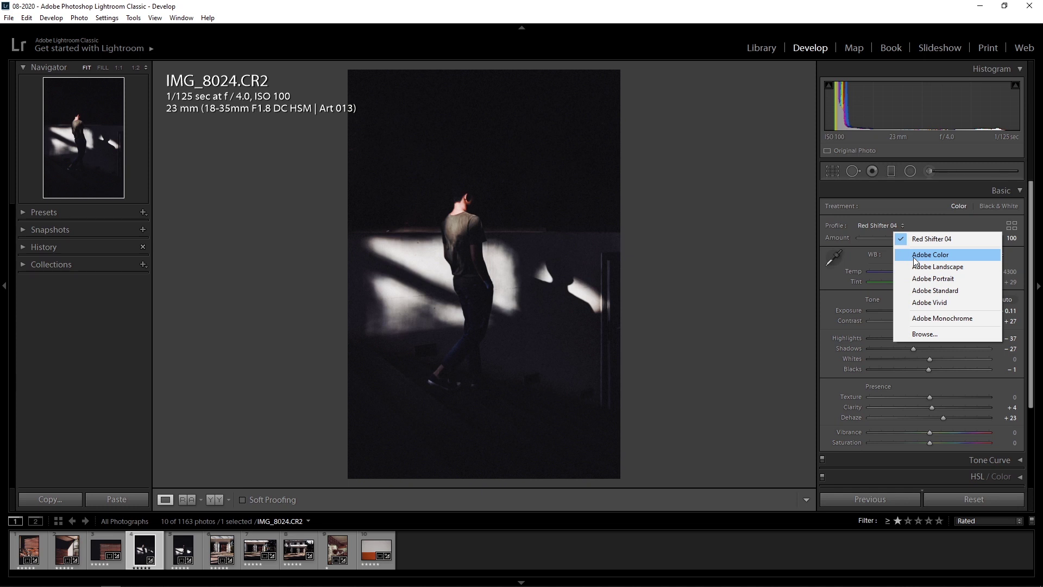
click(915, 256)
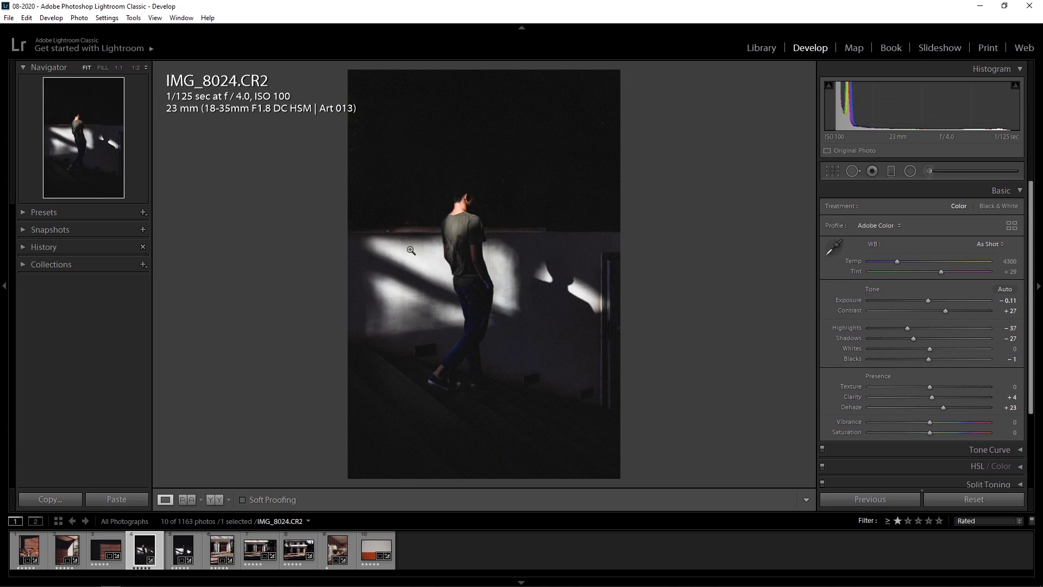
click(890, 226)
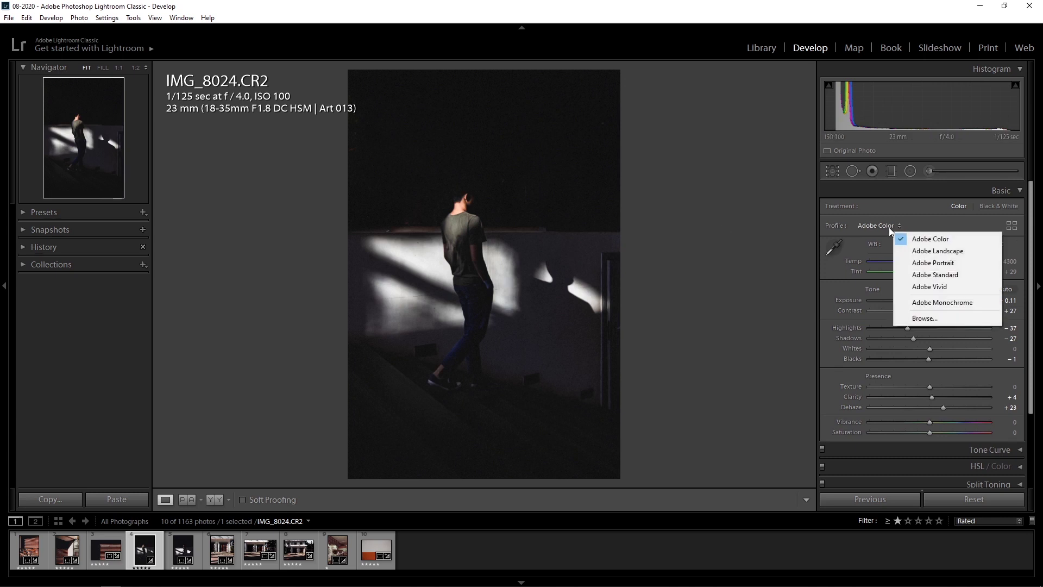
click(906, 254)
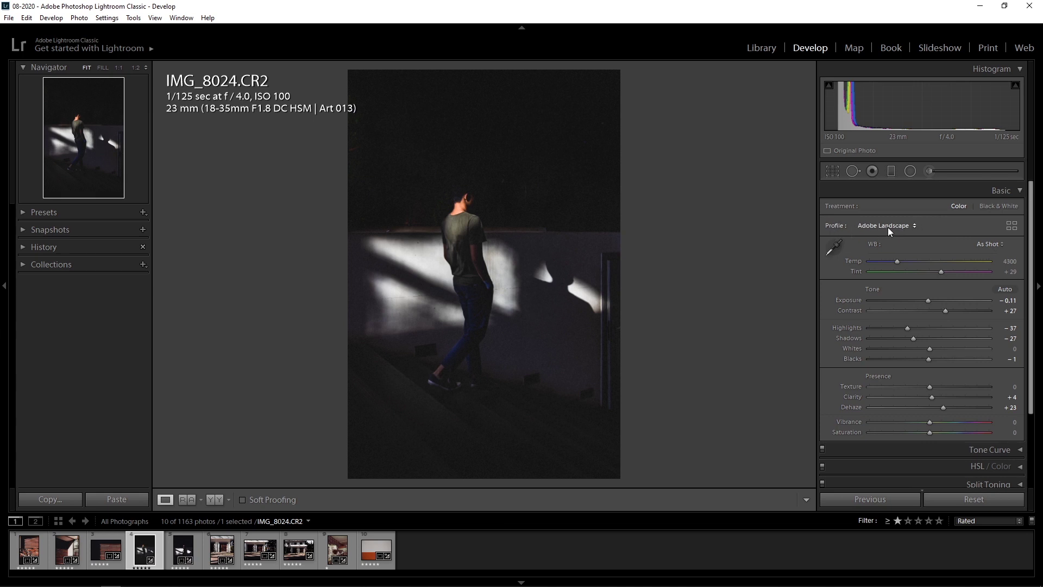
click(888, 229)
click(915, 264)
click(891, 224)
click(916, 275)
click(881, 224)
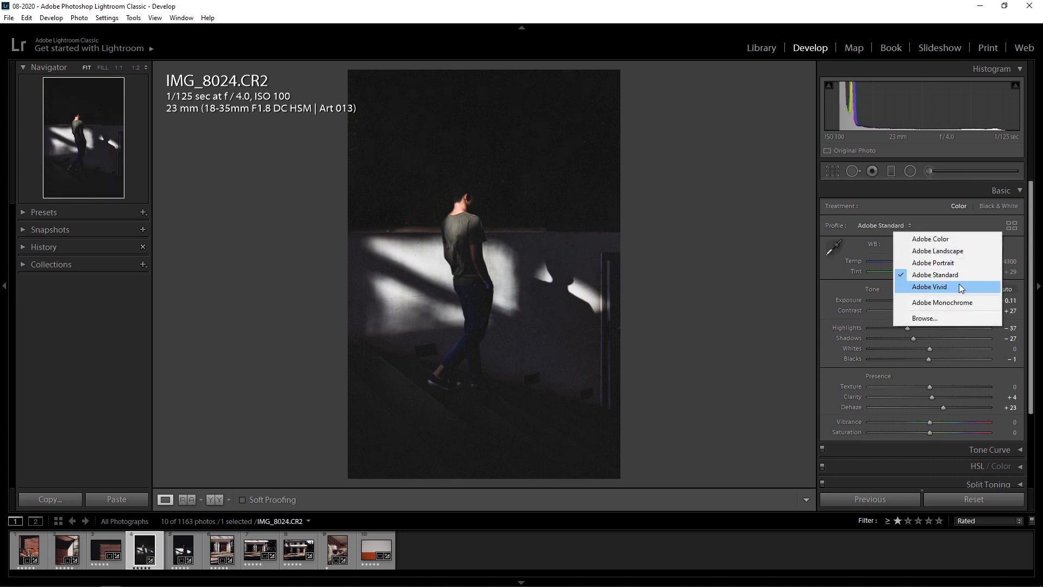
click(955, 304)
click(917, 226)
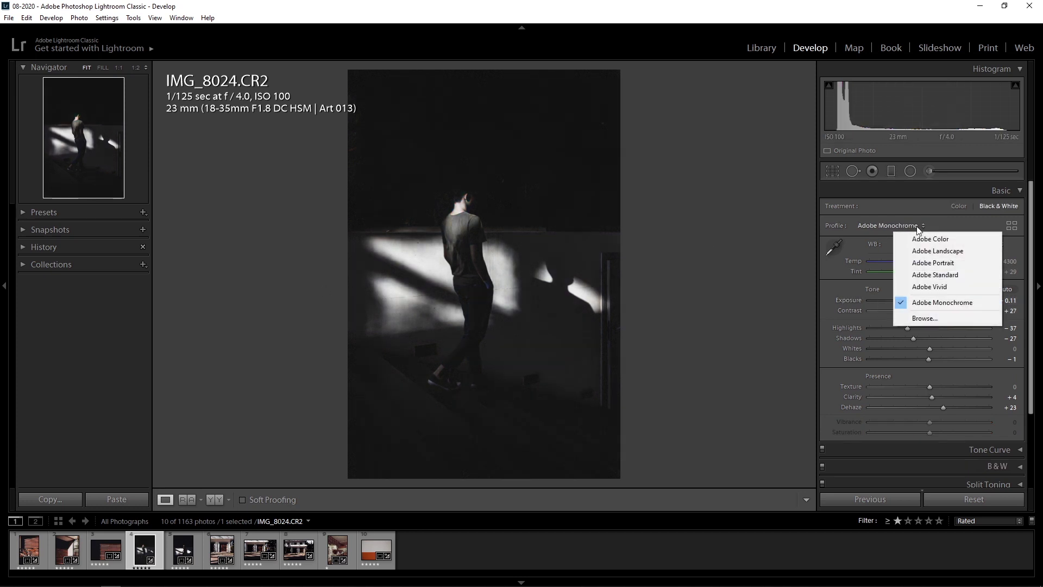
click(968, 213)
click(900, 225)
click(908, 206)
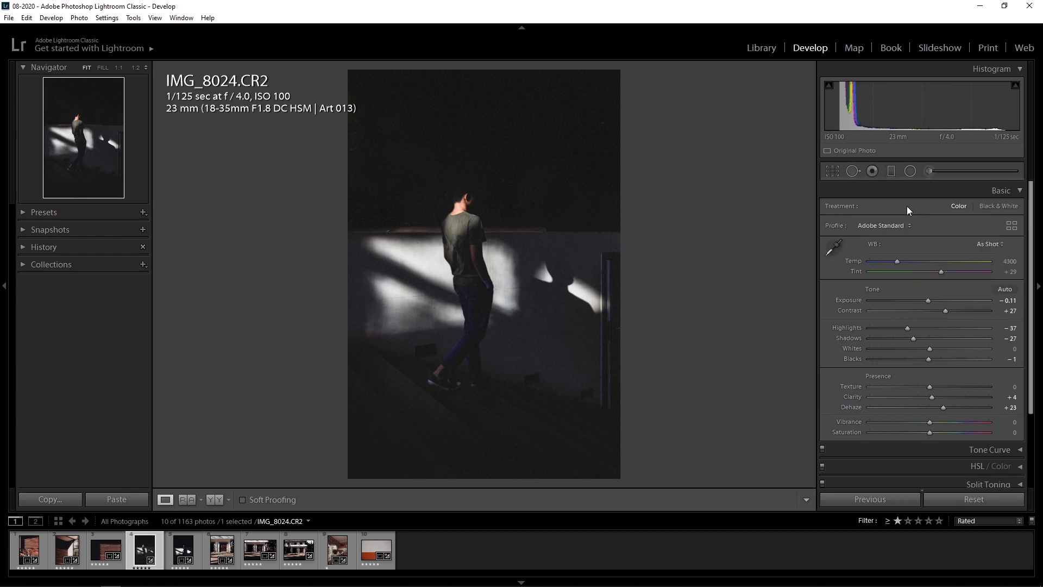
key(ctrl+z)
key(ctrl+z)
key(ctrl+z)
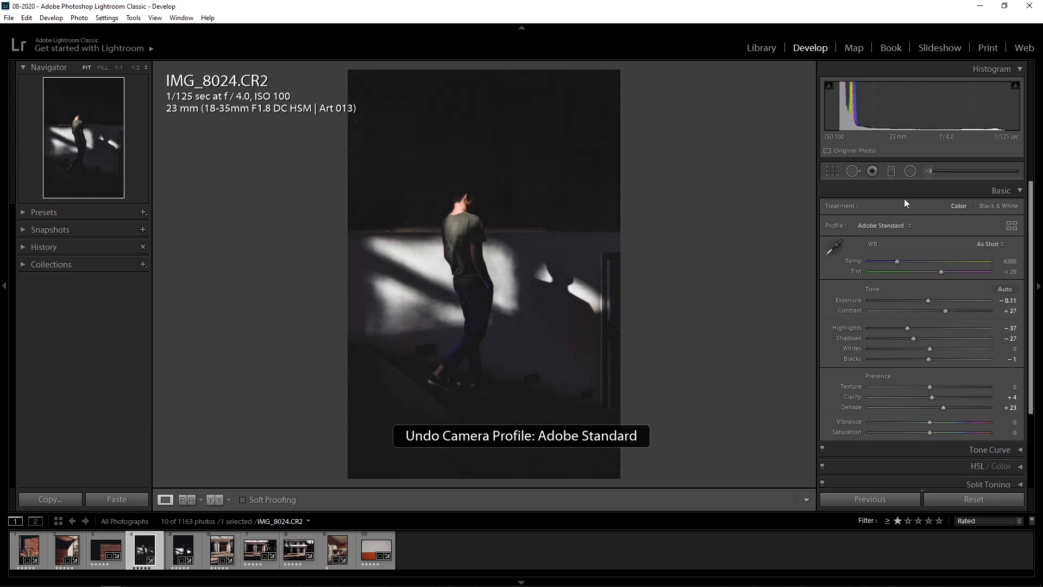
key(ctrl+z)
key(ctrl+z)
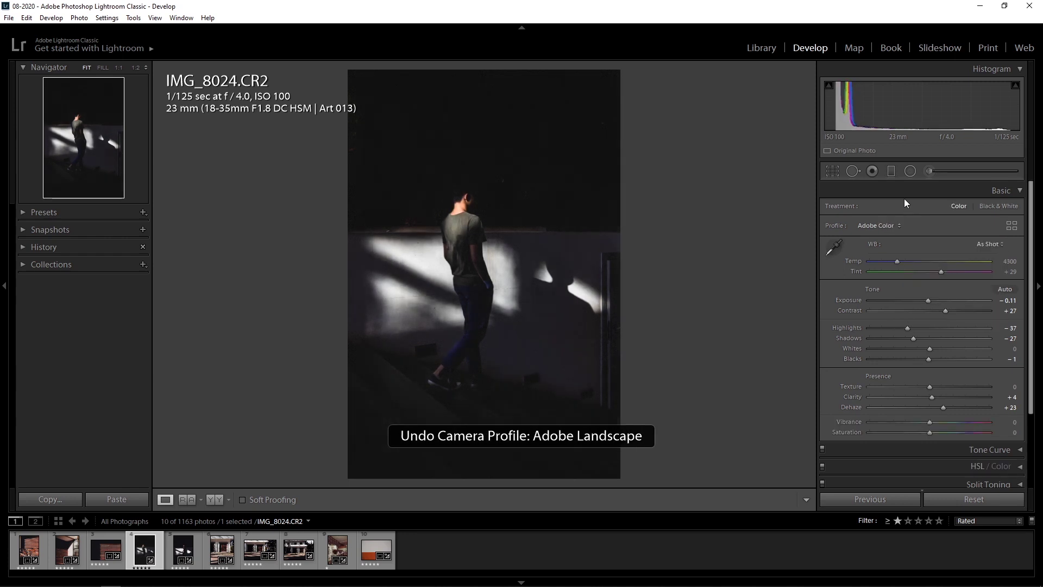
key(ctrl+z)
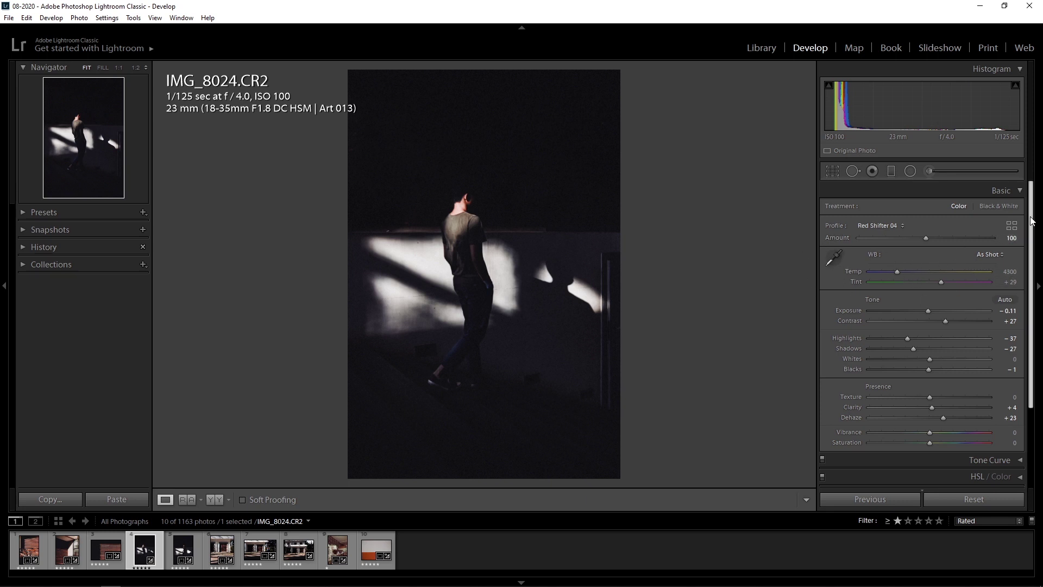
scroll(1032, 221, down, 2)
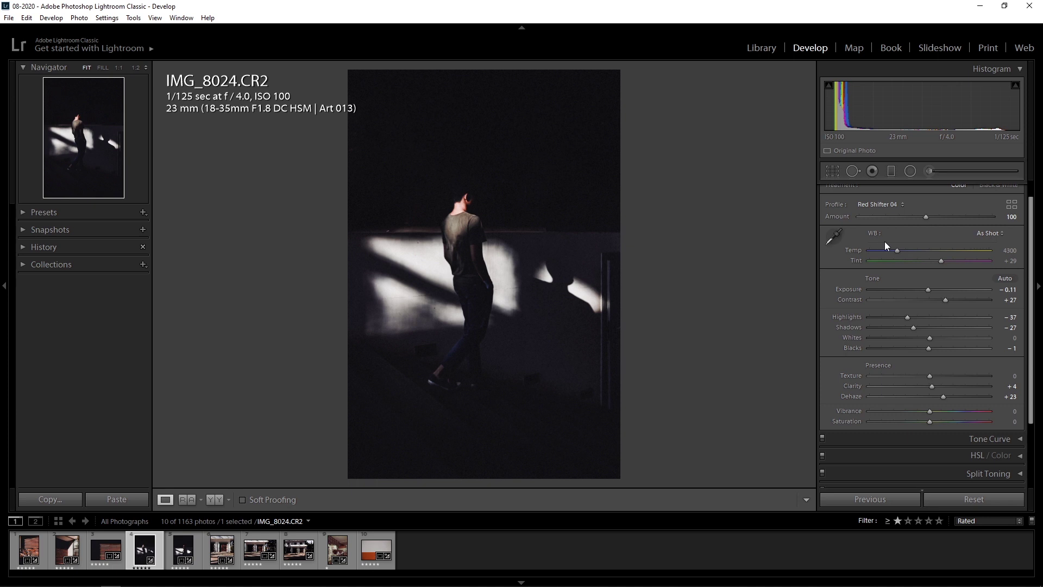
mouse_move(902, 250)
mouse_down()
mouse_move(966, 251)
mouse_move(939, 258)
mouse_up()
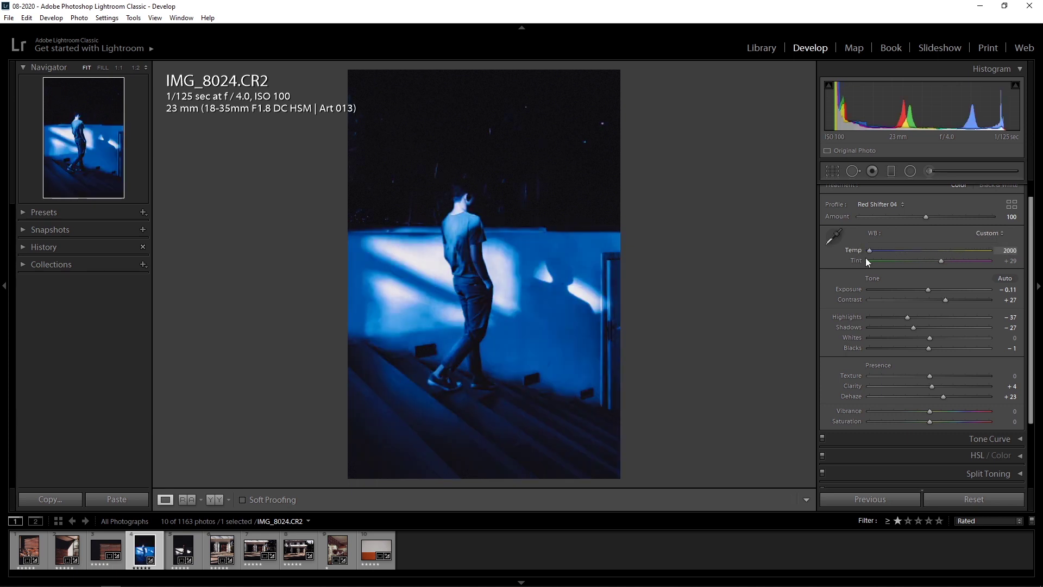
key(ctrl+z)
click(834, 237)
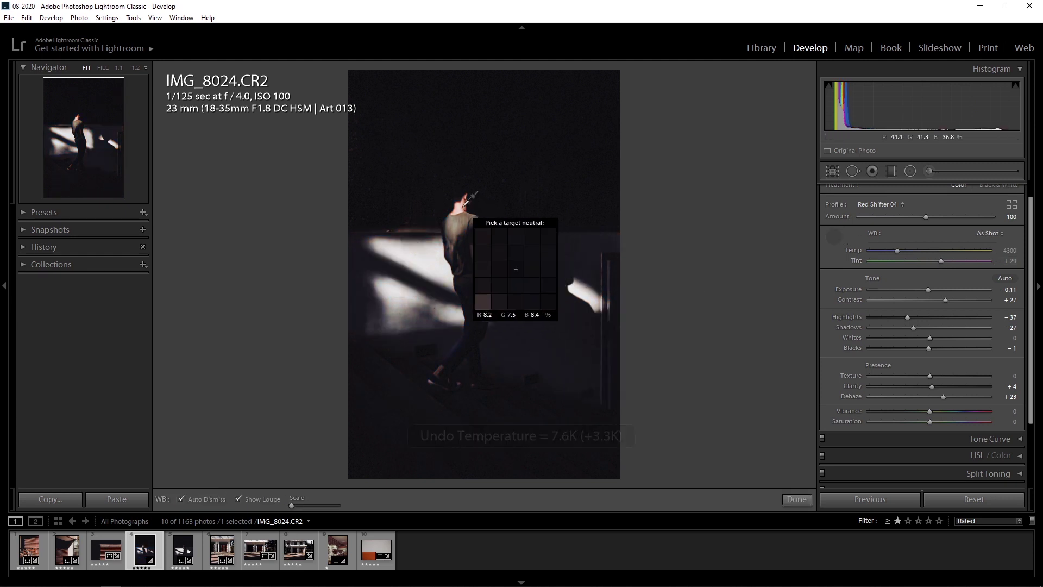
click(466, 205)
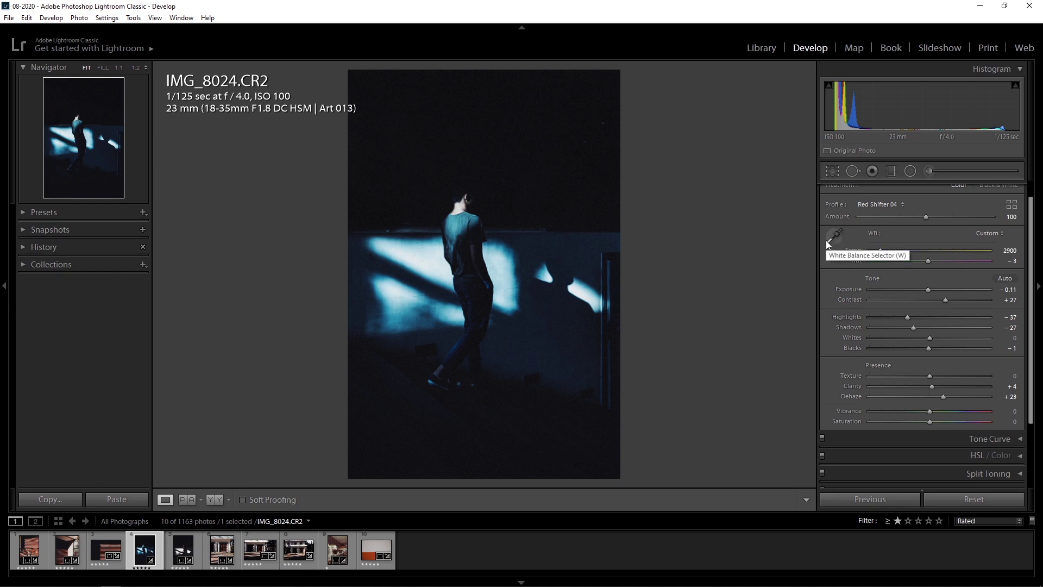
key(ctrl+z)
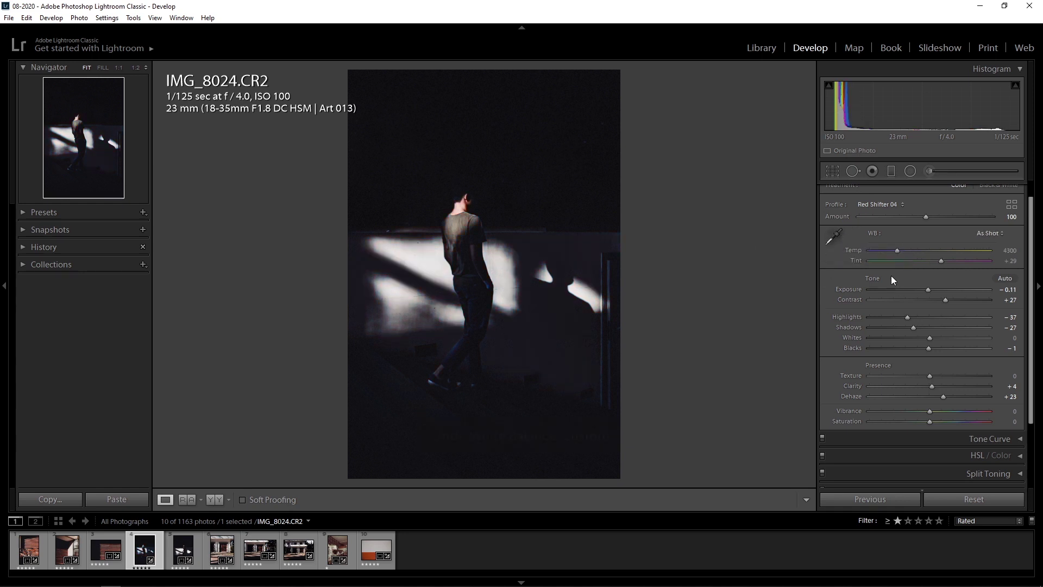
drag(897, 251, 918, 253)
drag(918, 253, 916, 253)
key(ctrl+z)
click(991, 233)
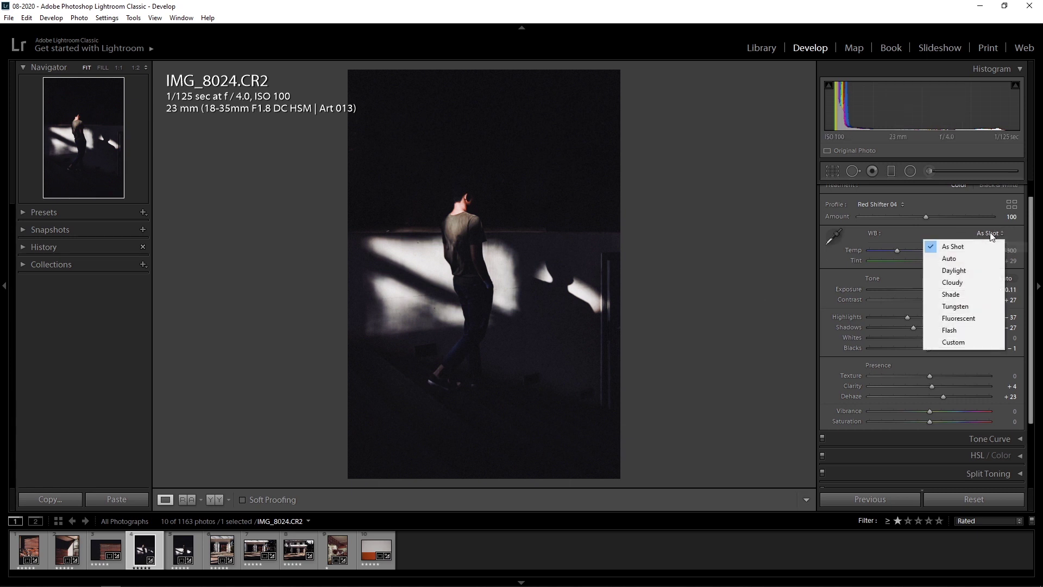
click(944, 259)
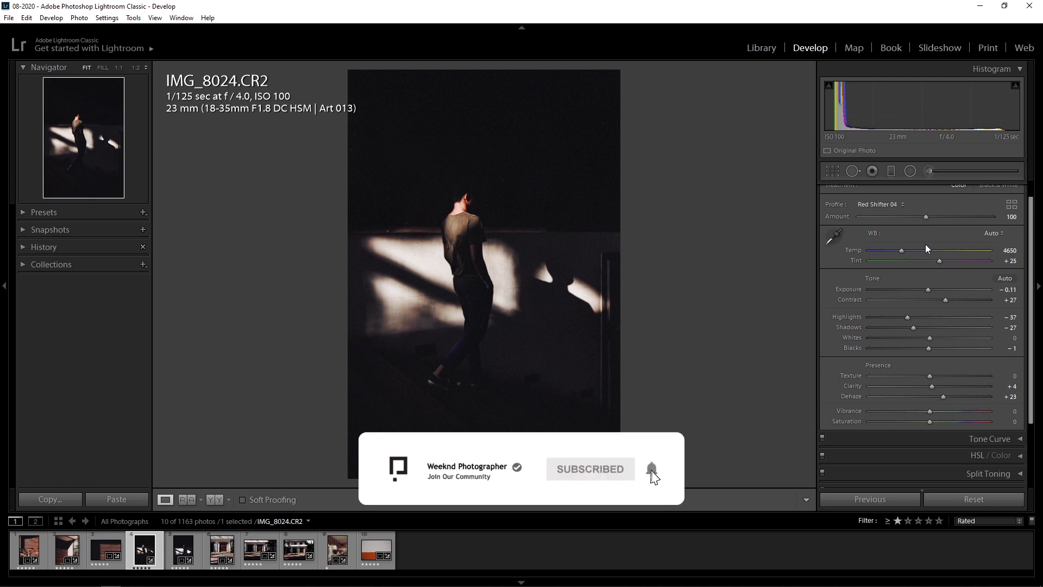
click(989, 233)
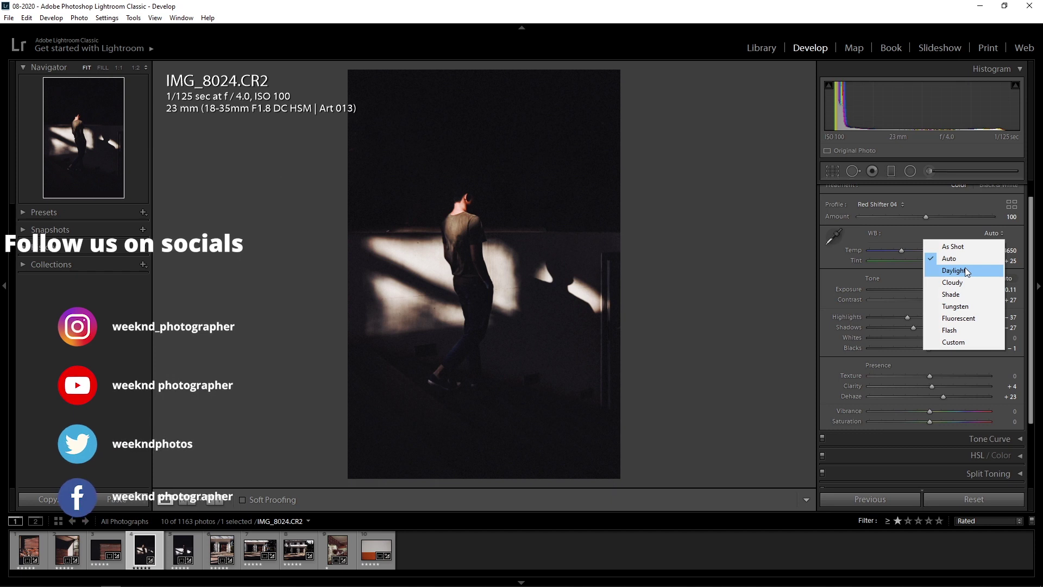
click(966, 268)
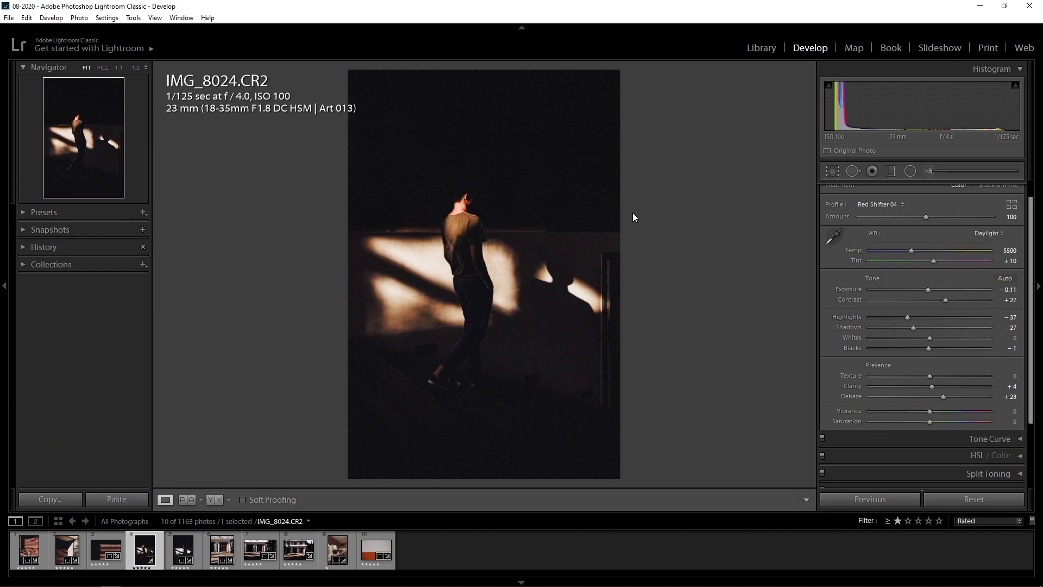
click(986, 234)
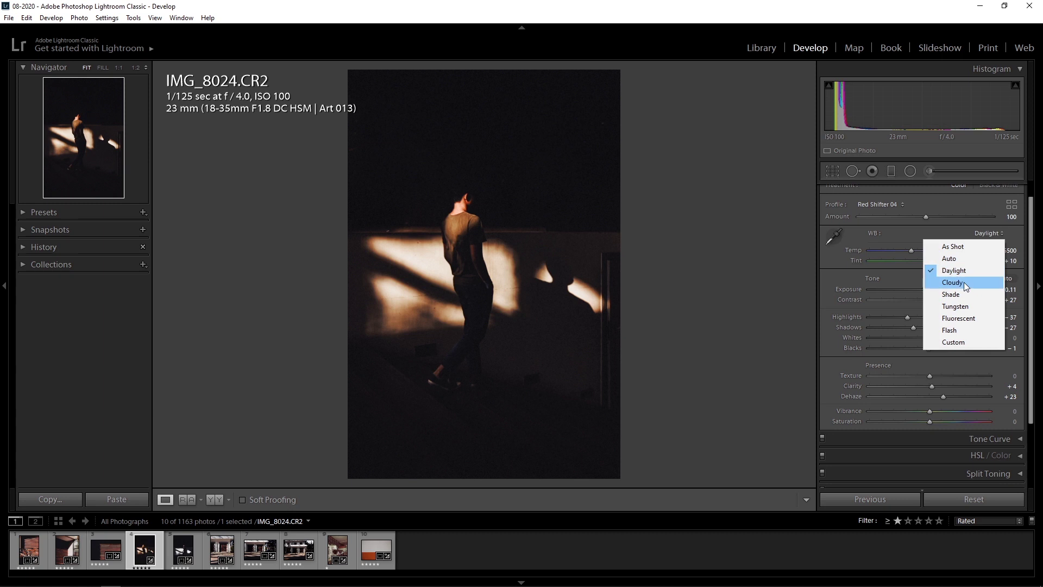
click(964, 282)
click(989, 233)
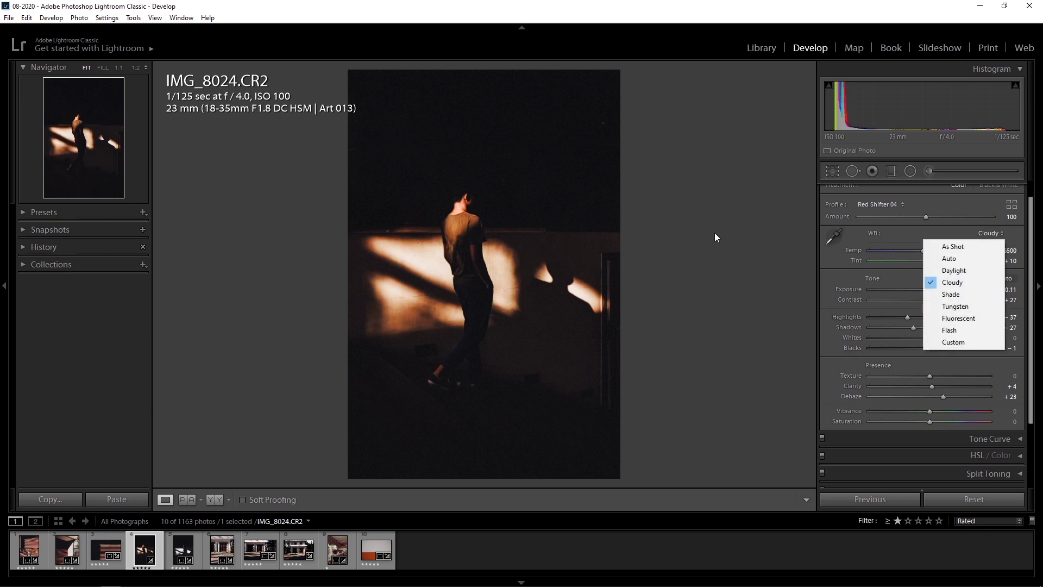
click(954, 246)
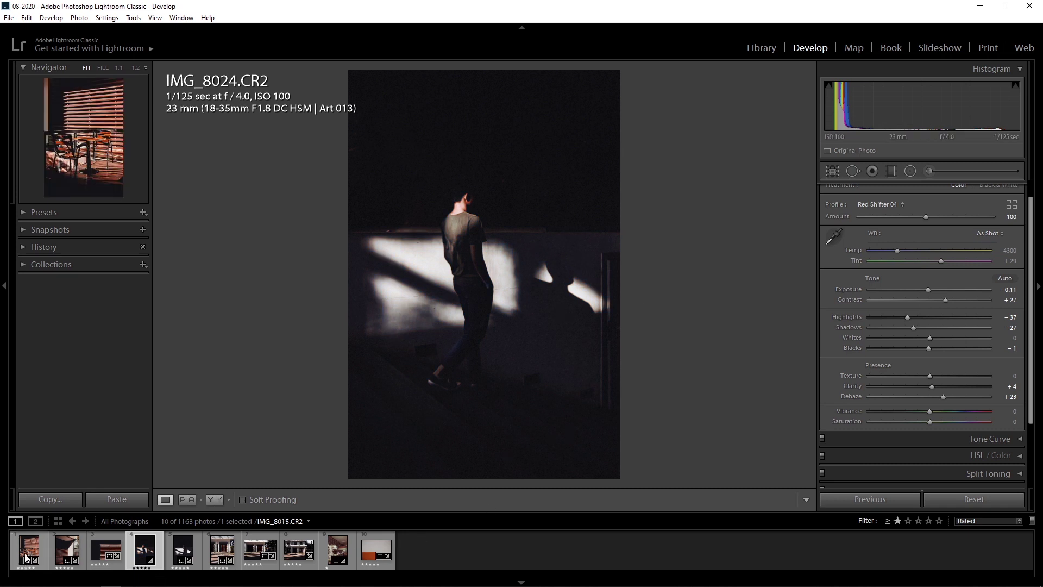
Step: Open IMG_8017, clearing the ninth filmstrip photo's star rating along the way
click(67, 550)
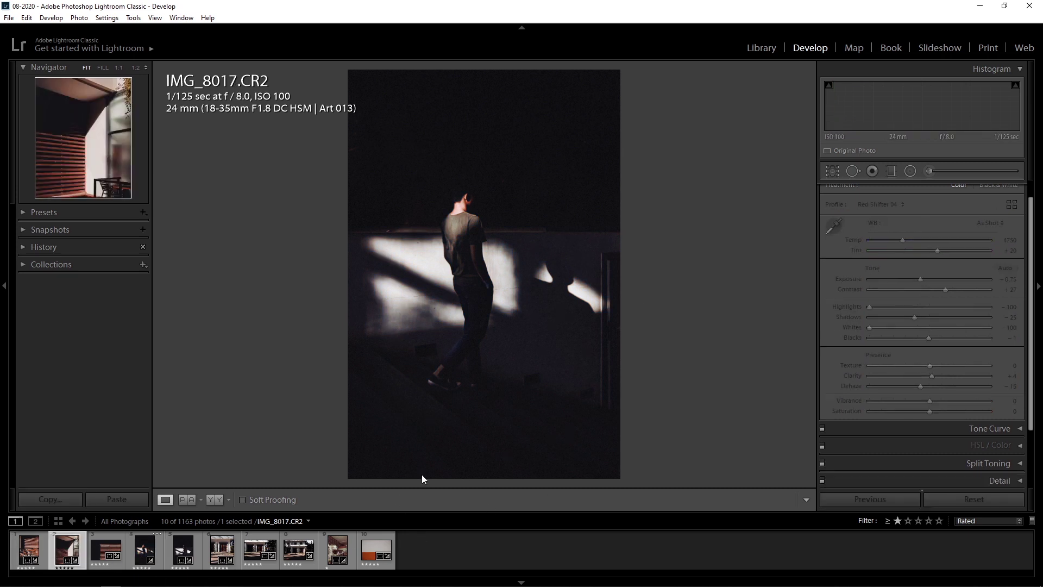
click(331, 551)
key(0)
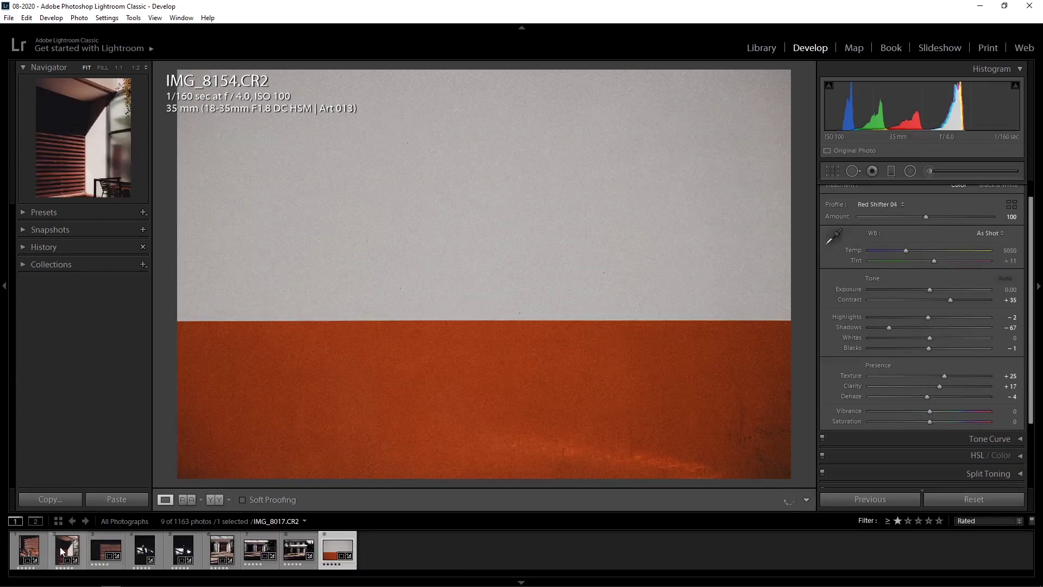
click(61, 549)
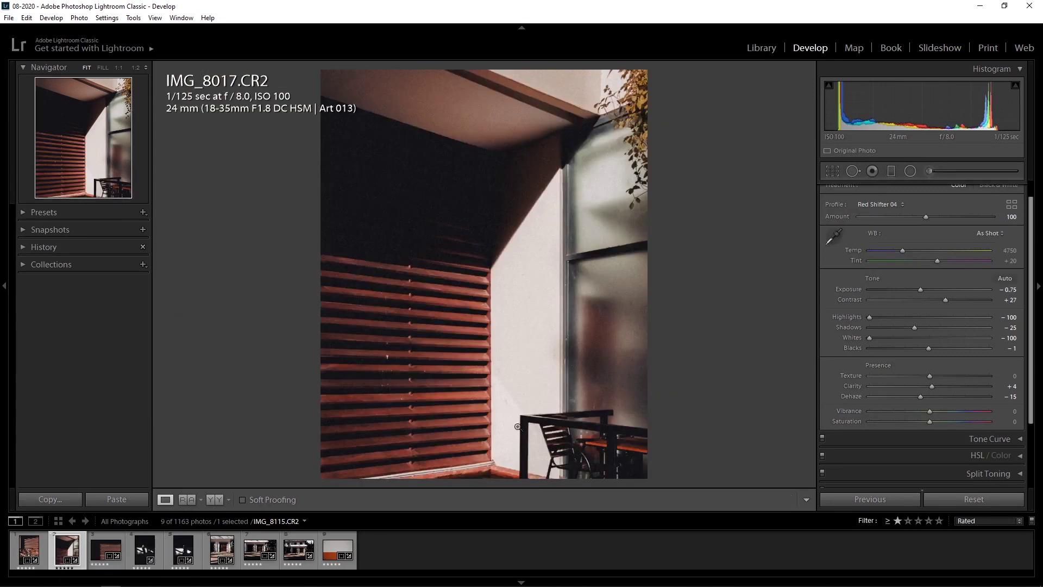
Step: Try the Daylight, Cloudy and Shade white balance presets, then return to As Shot
click(990, 233)
click(961, 273)
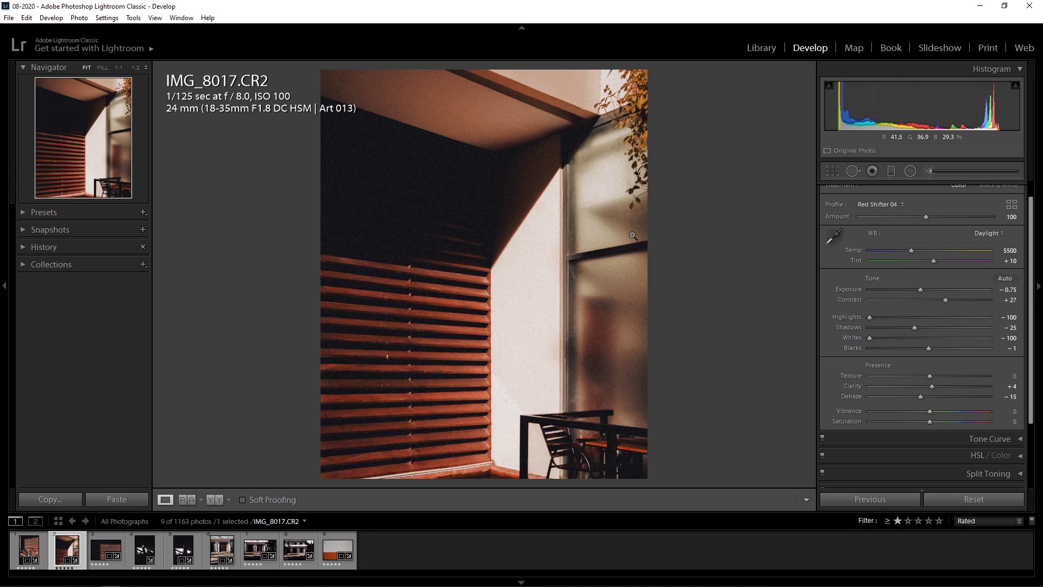
click(985, 235)
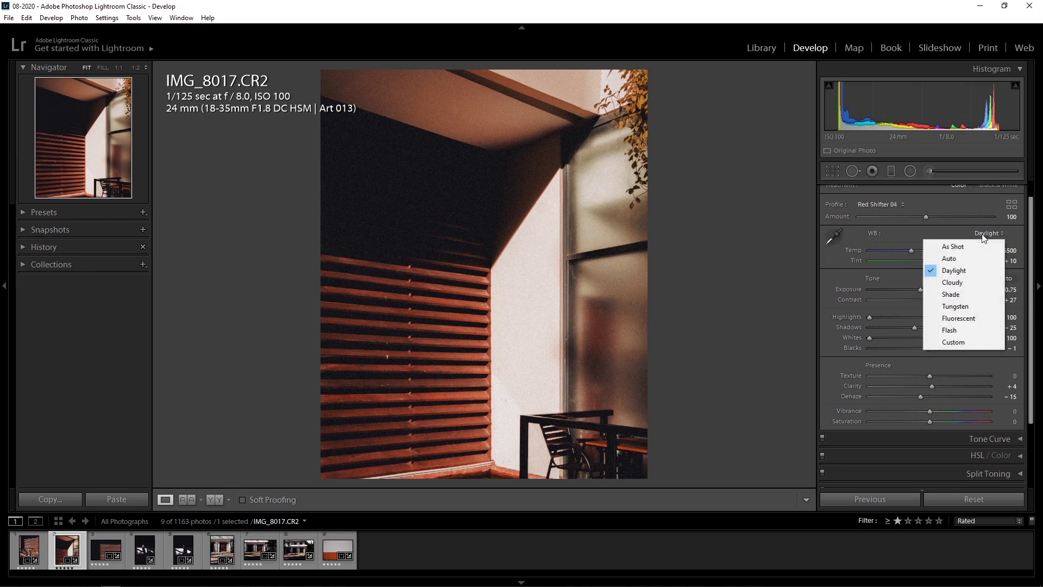
click(954, 283)
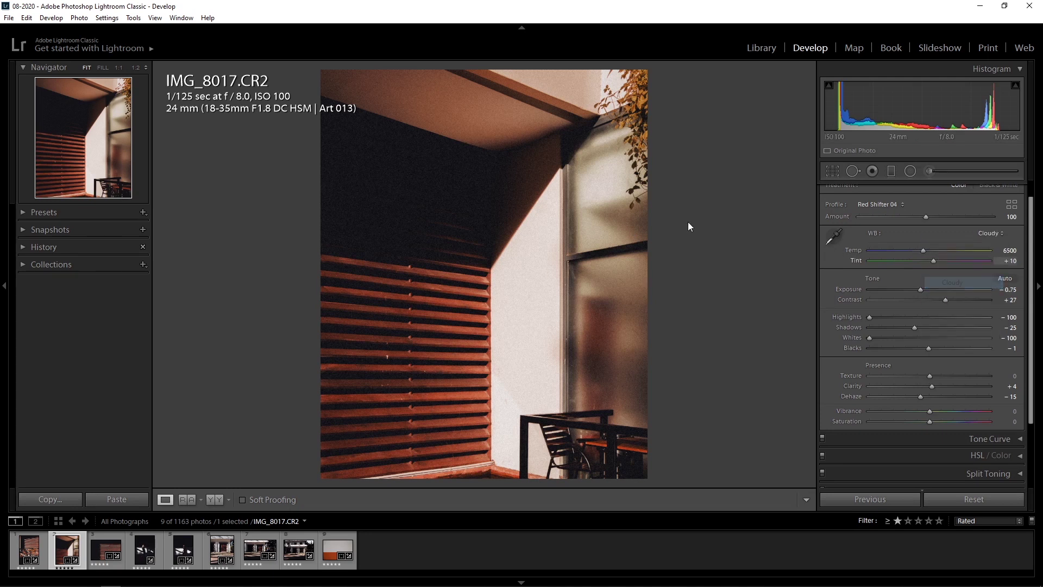
click(989, 234)
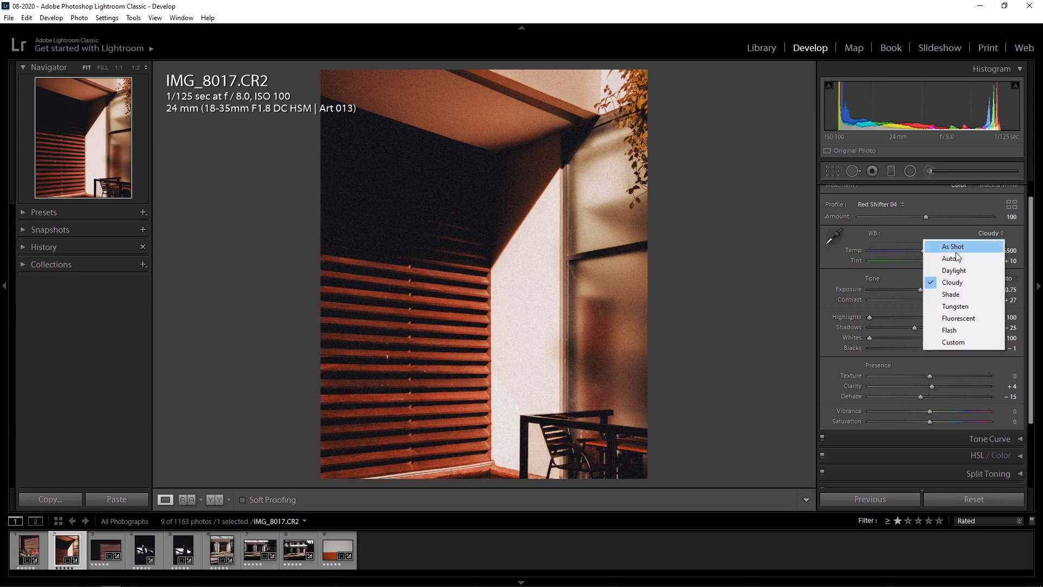
click(948, 294)
click(996, 233)
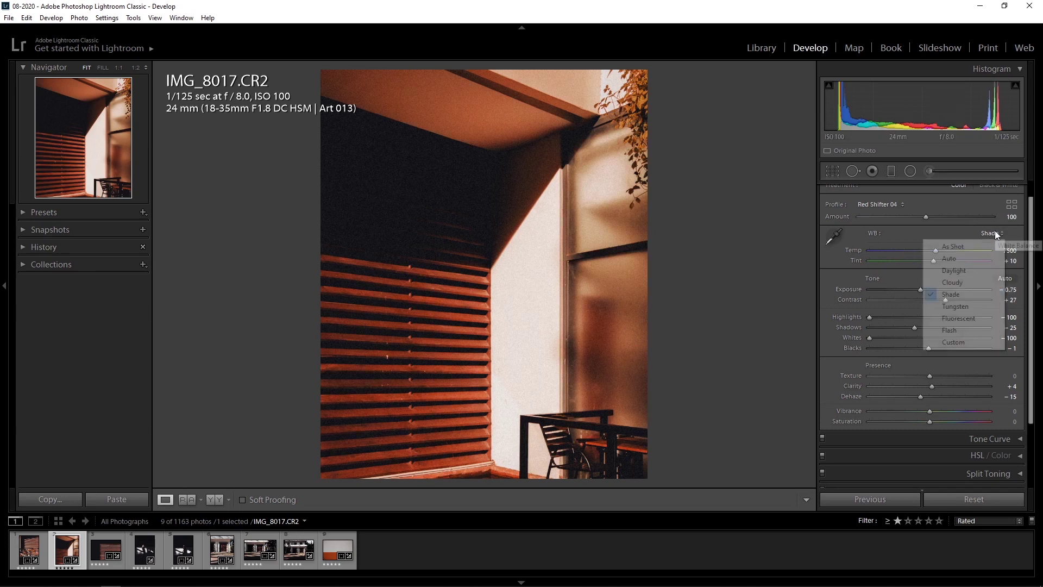
click(962, 248)
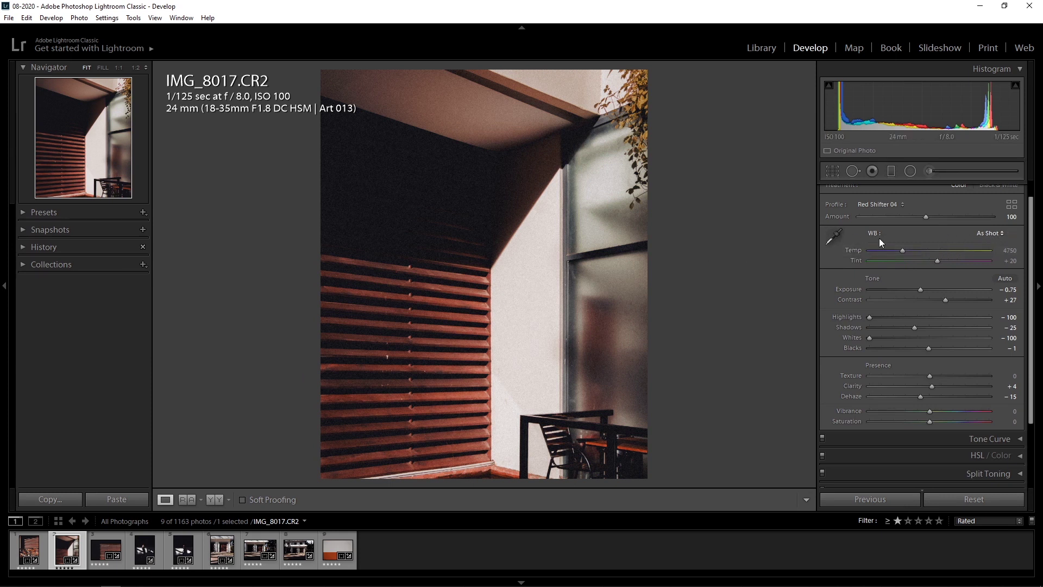
click(987, 233)
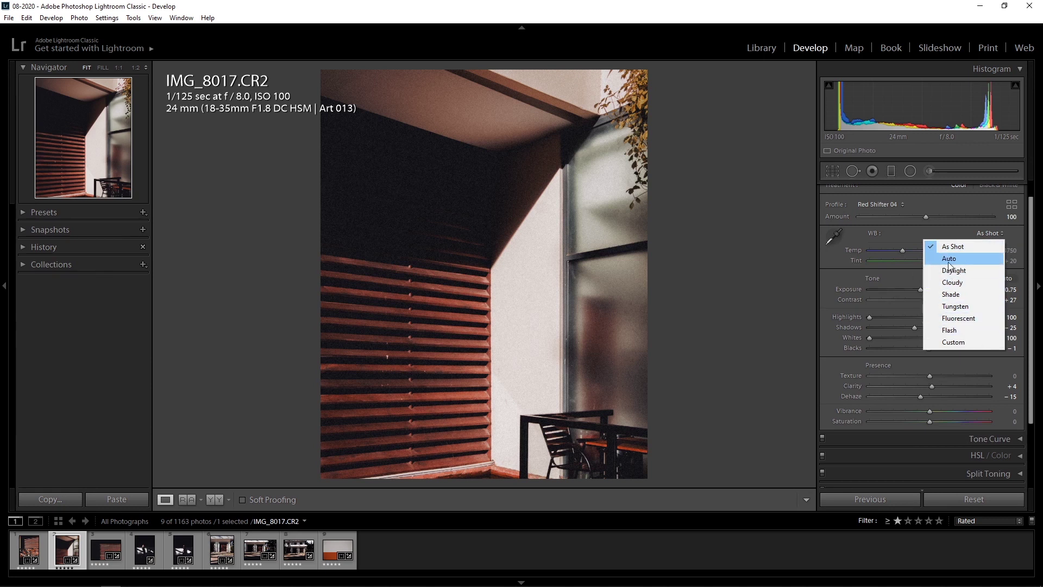
click(934, 227)
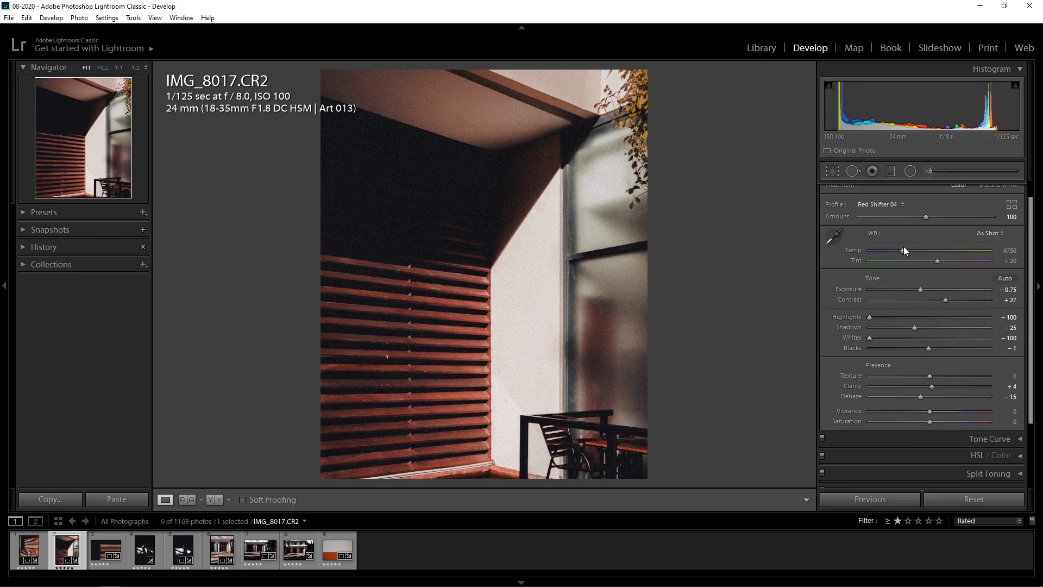
Step: Adjust Temp and Tint sliders, reset Temp and undo Tint, ending Custom at 4750 / +20
mouse_move(906, 252)
mouse_down()
mouse_move(913, 256)
mouse_move(846, 259)
mouse_up()
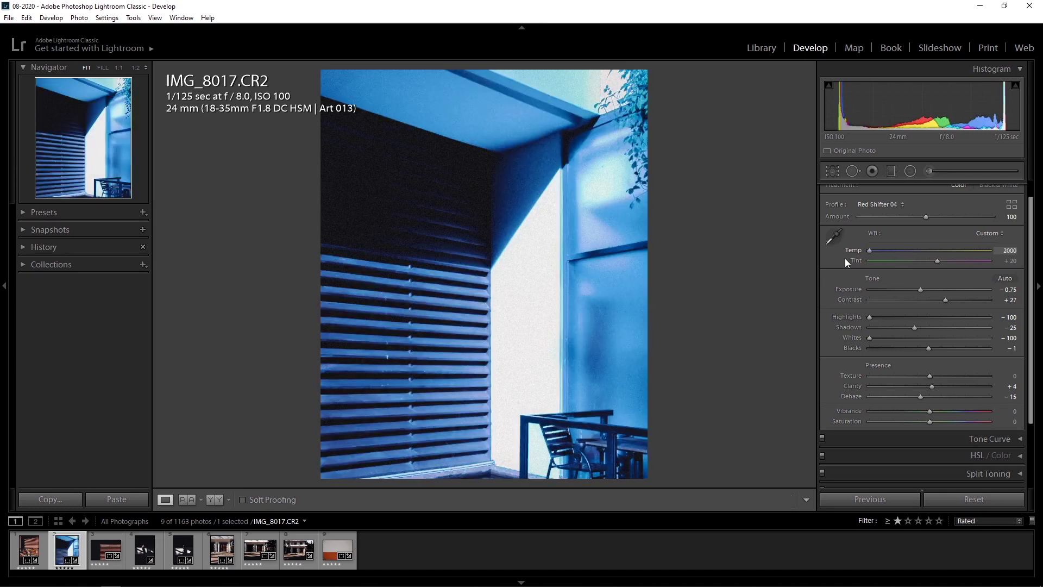
mouse_move(856, 258)
mouse_down()
mouse_move(935, 254)
mouse_move(926, 250)
mouse_up()
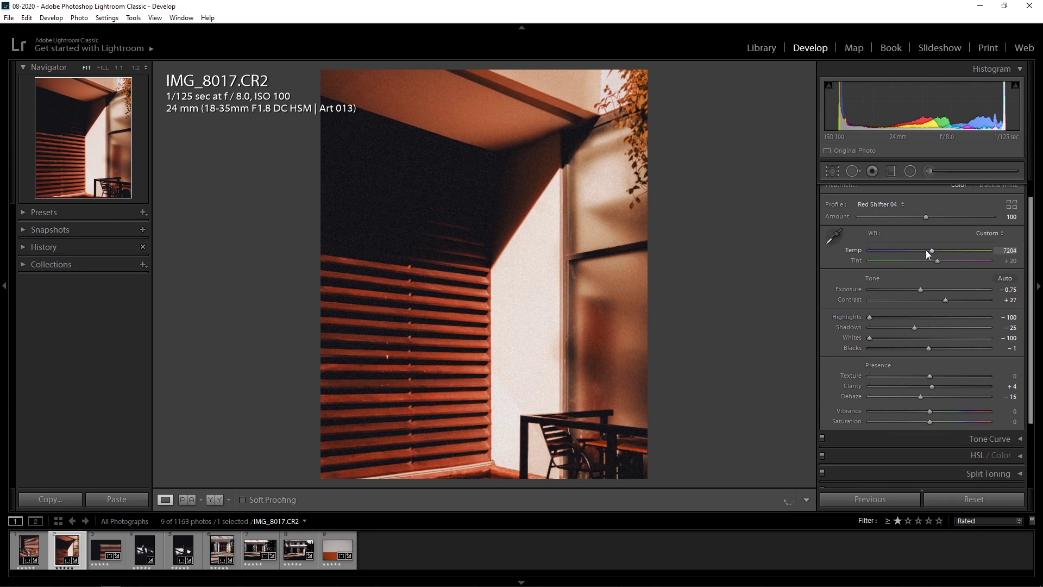
double_click(859, 250)
mouse_move(934, 263)
mouse_down()
mouse_move(924, 261)
mouse_move(966, 258)
mouse_up()
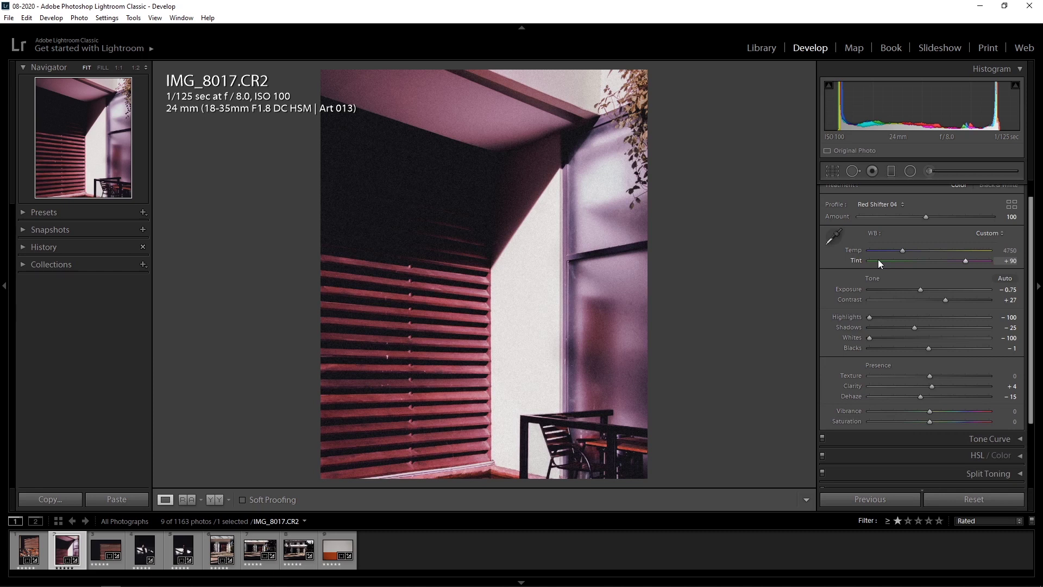
key(ctrl+z)
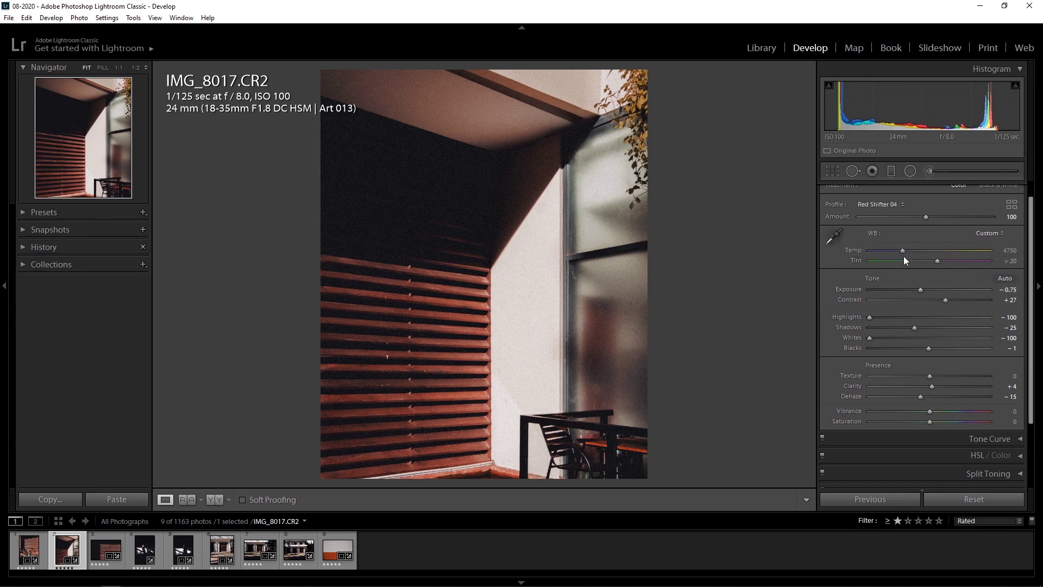
click(990, 233)
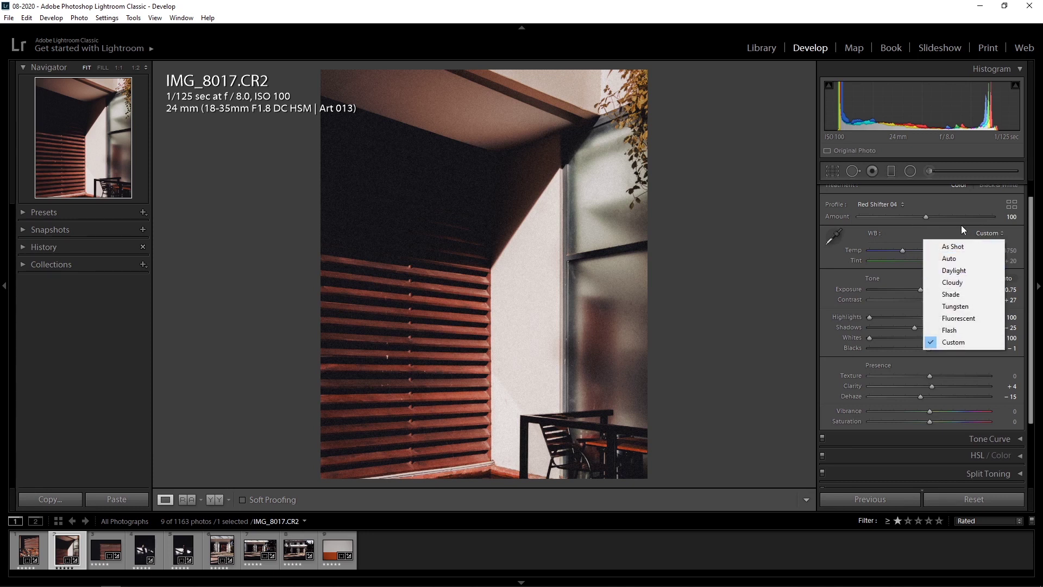
click(915, 227)
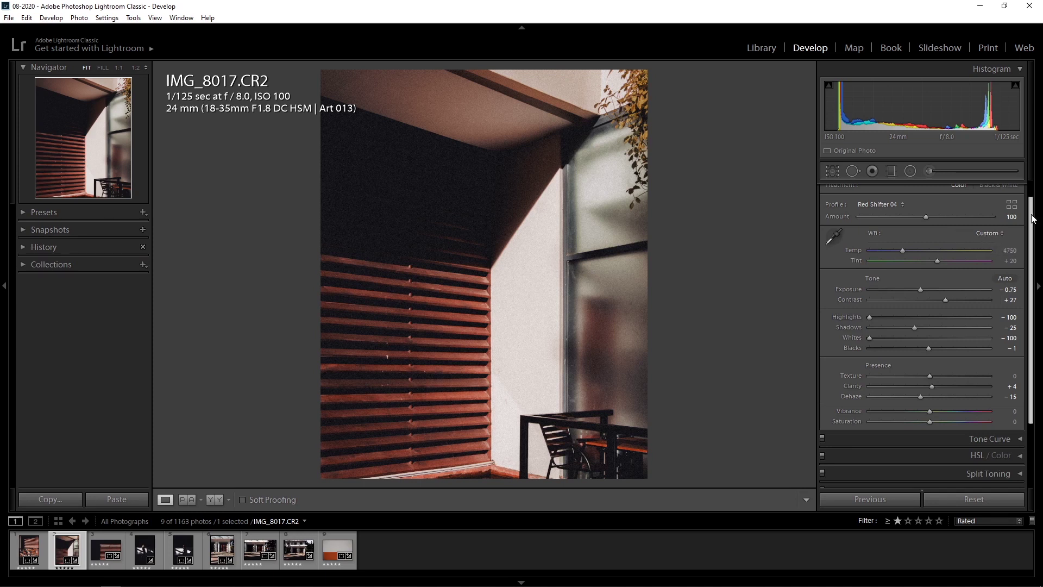
drag(1032, 217, 1032, 230)
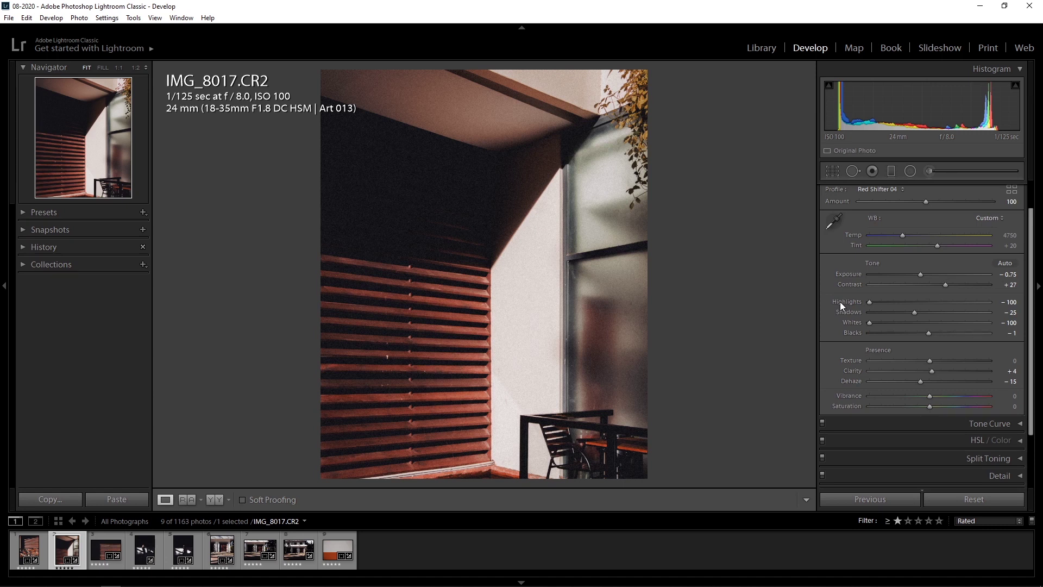
Step: Experiment with Contrast values, then undo to keep Contrast at +27
key(period)
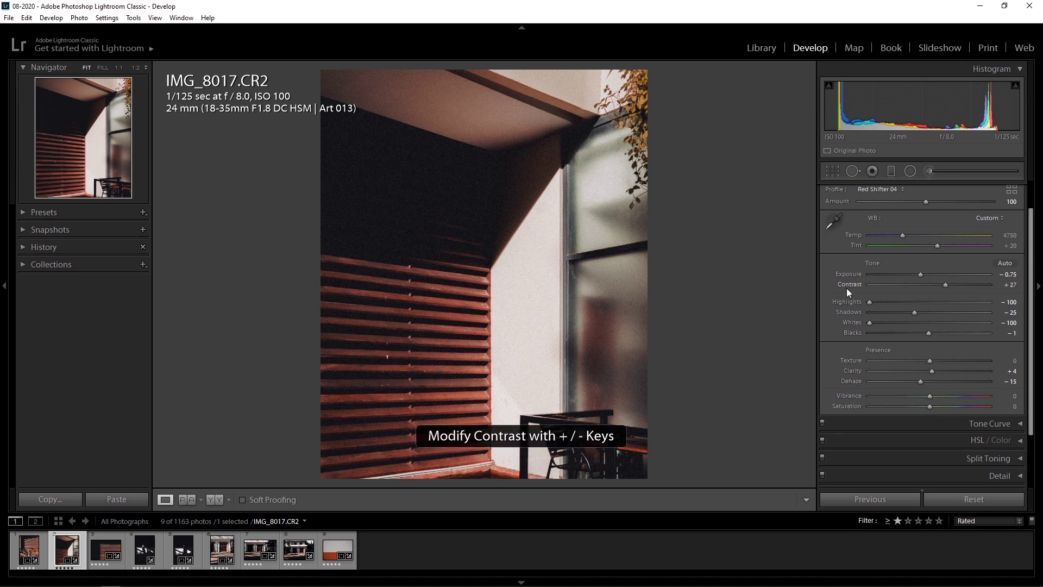
drag(948, 283, 919, 288)
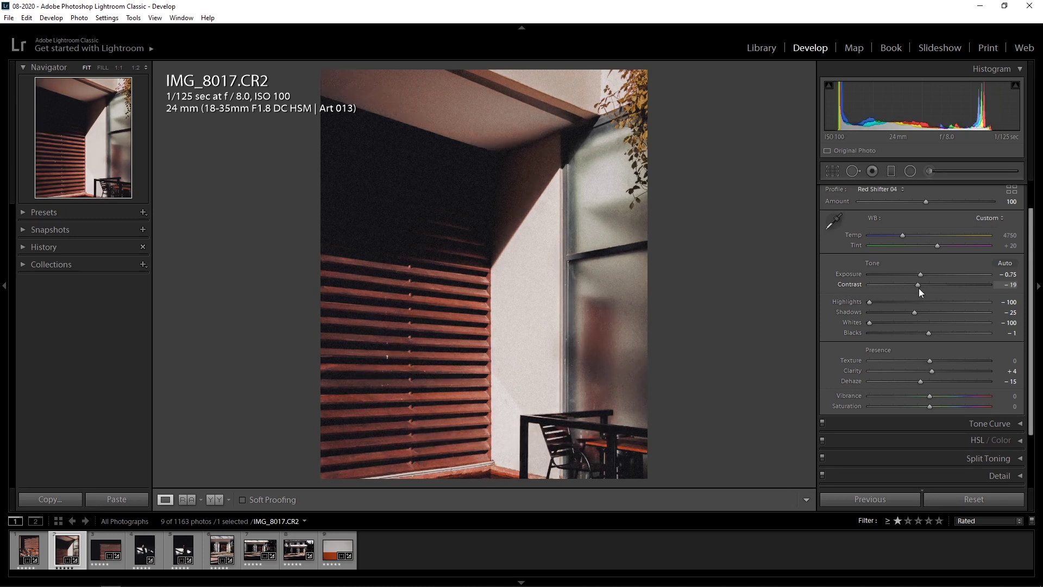
drag(919, 289, 854, 288)
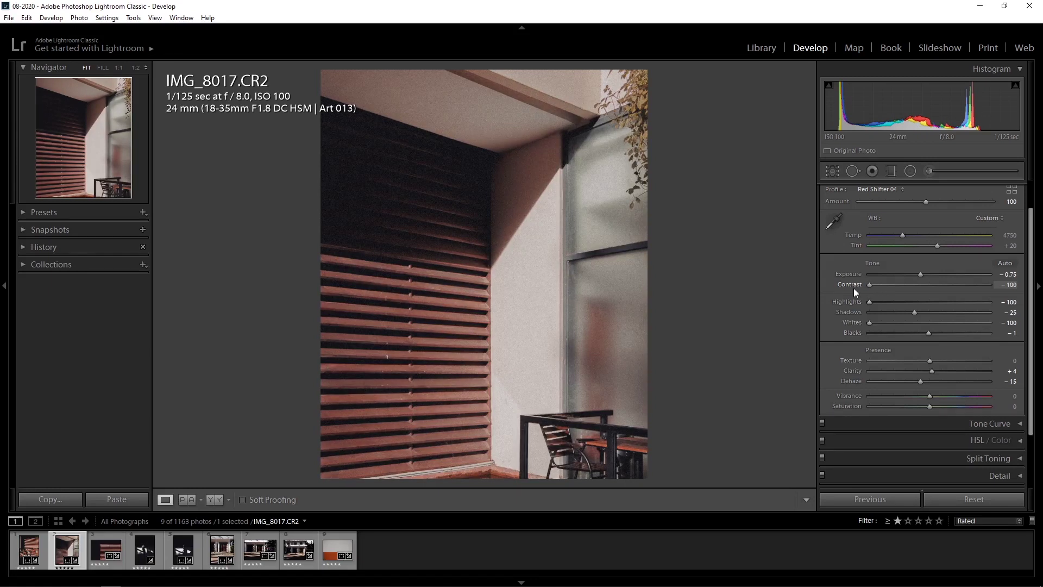
drag(859, 286, 933, 286)
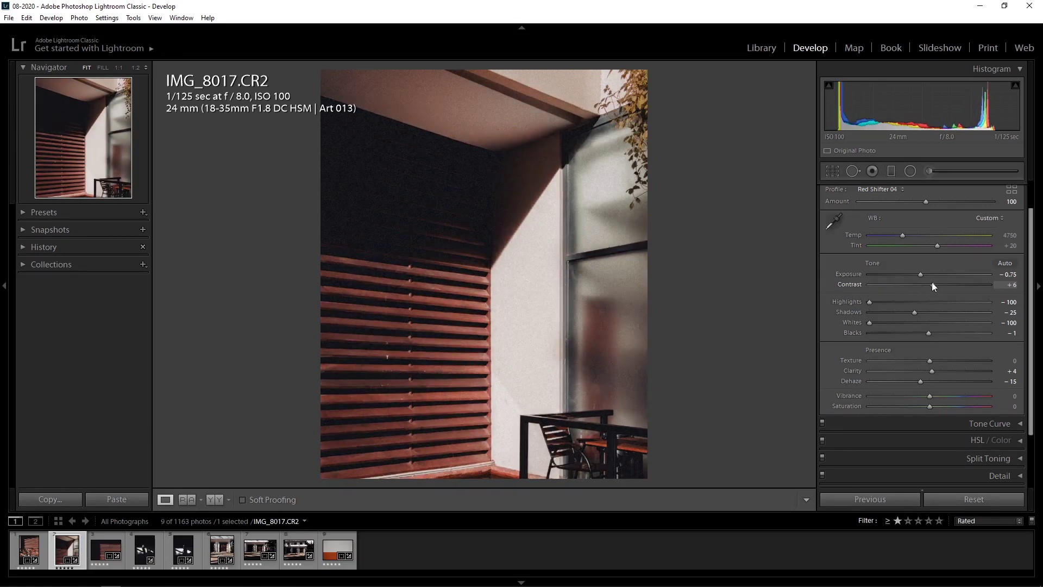
key(ctrl+z)
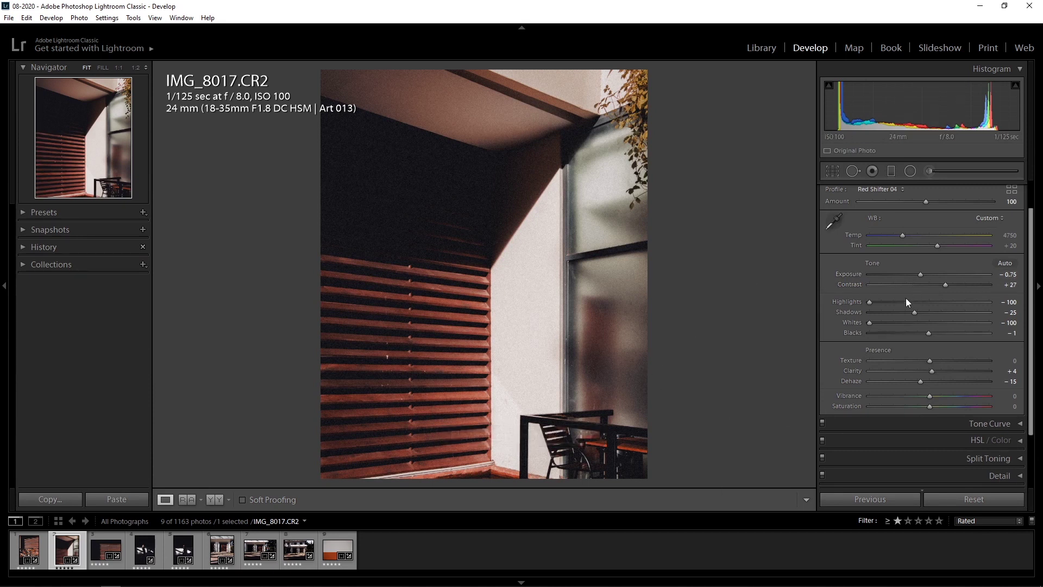
Step: Set Highlights −100, Whites −100, Blacks −1 and Shadows −27
mouse_move(869, 302)
mouse_down()
mouse_move(1040, 308)
mouse_move(826, 330)
mouse_up()
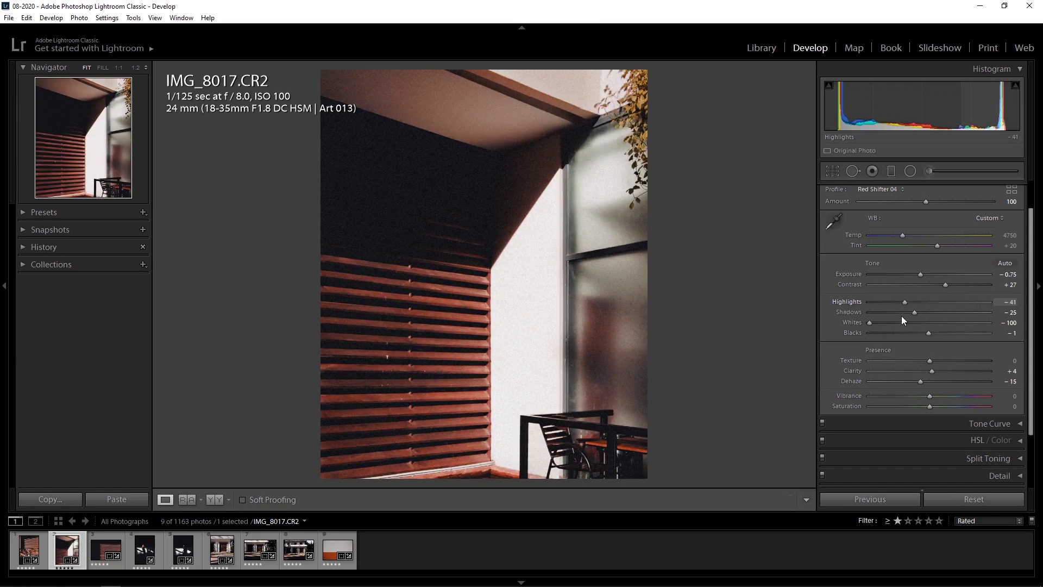
drag(869, 323, 863, 321)
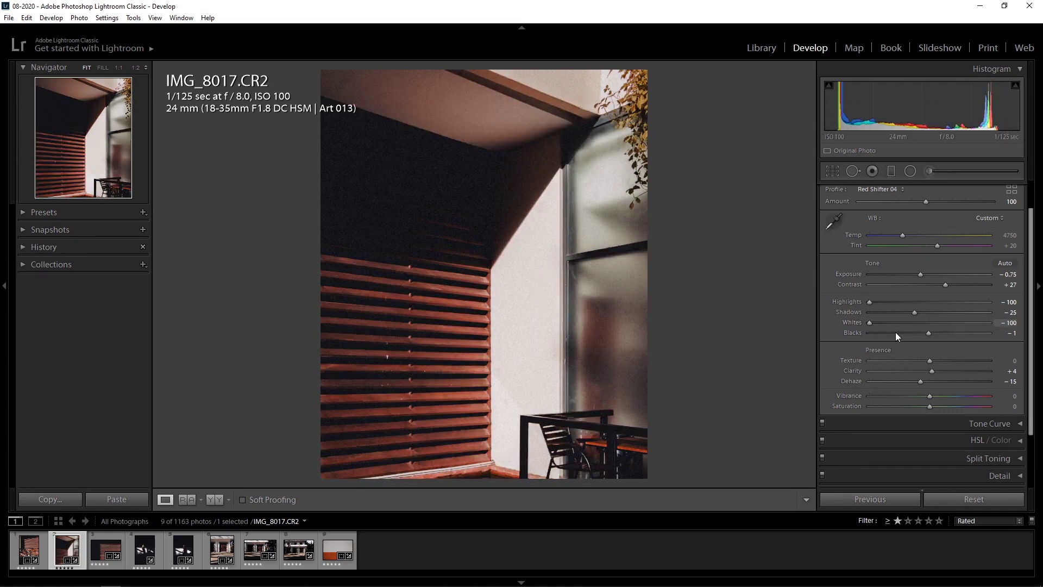
mouse_move(928, 332)
mouse_down()
mouse_move(839, 332)
mouse_move(934, 338)
mouse_move(850, 340)
mouse_up()
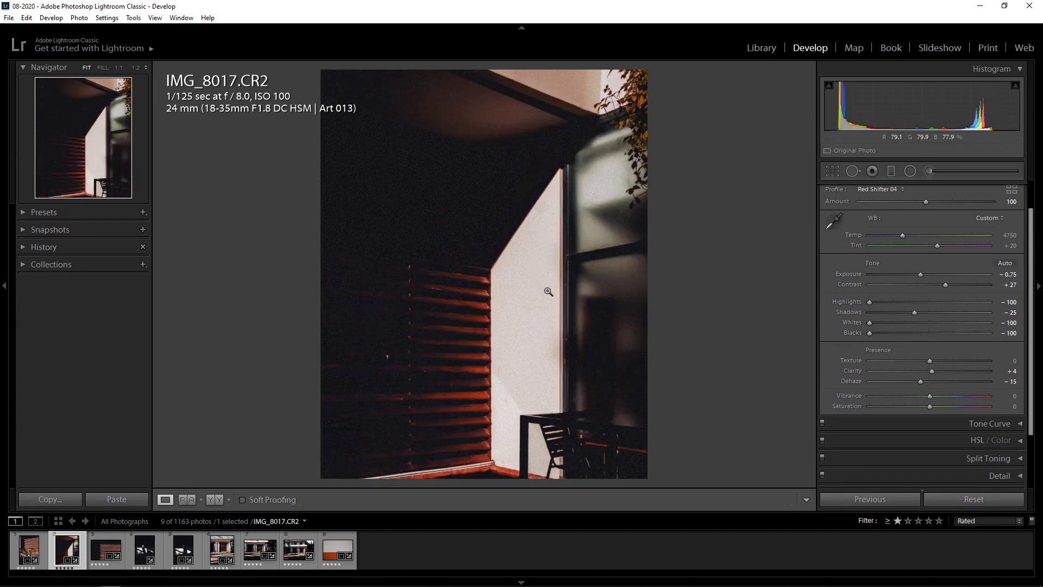
key(ctrl+z)
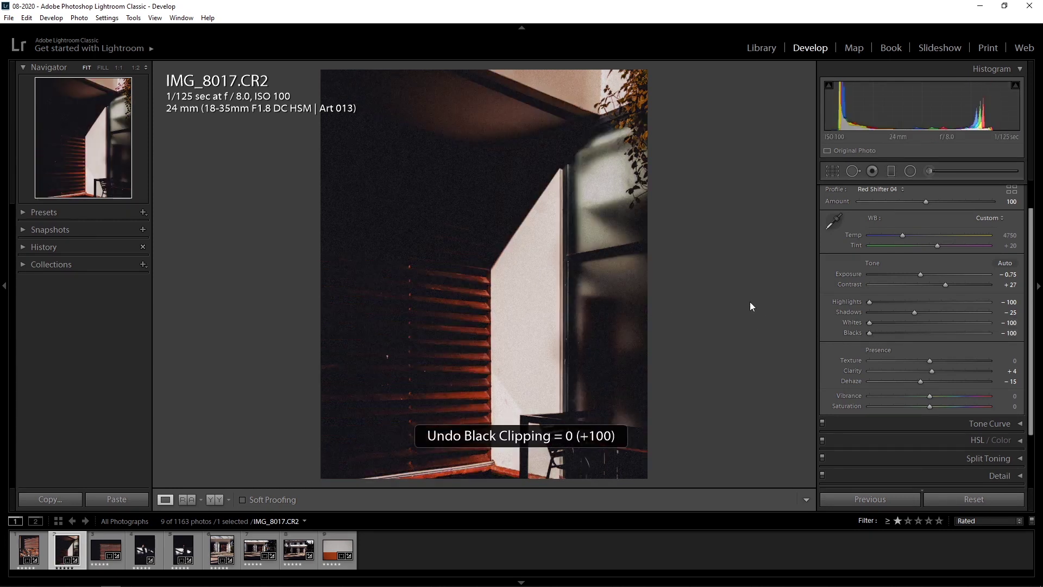
key(ctrl+z)
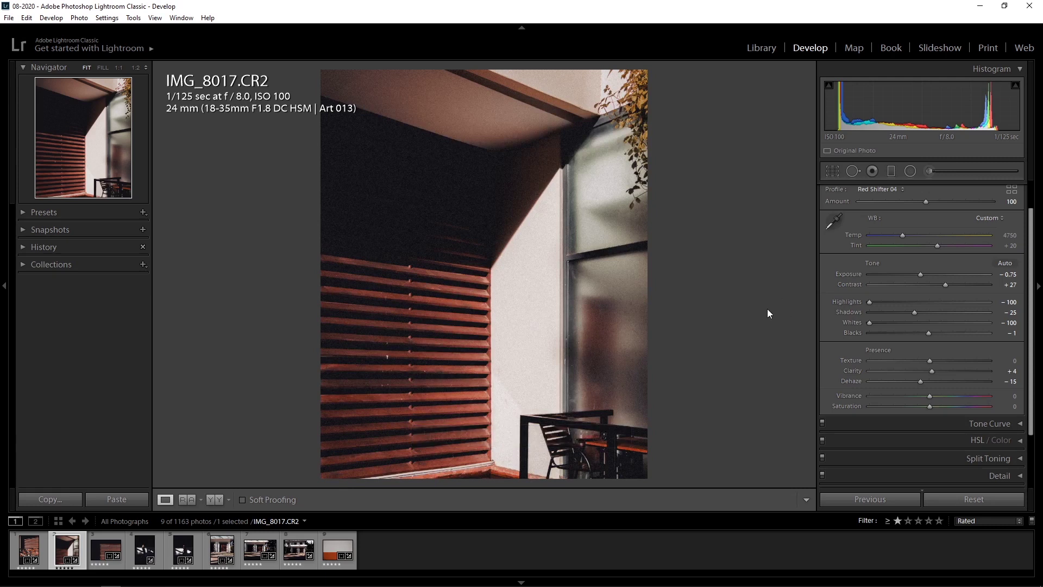
drag(916, 309, 914, 312)
drag(919, 310, 915, 307)
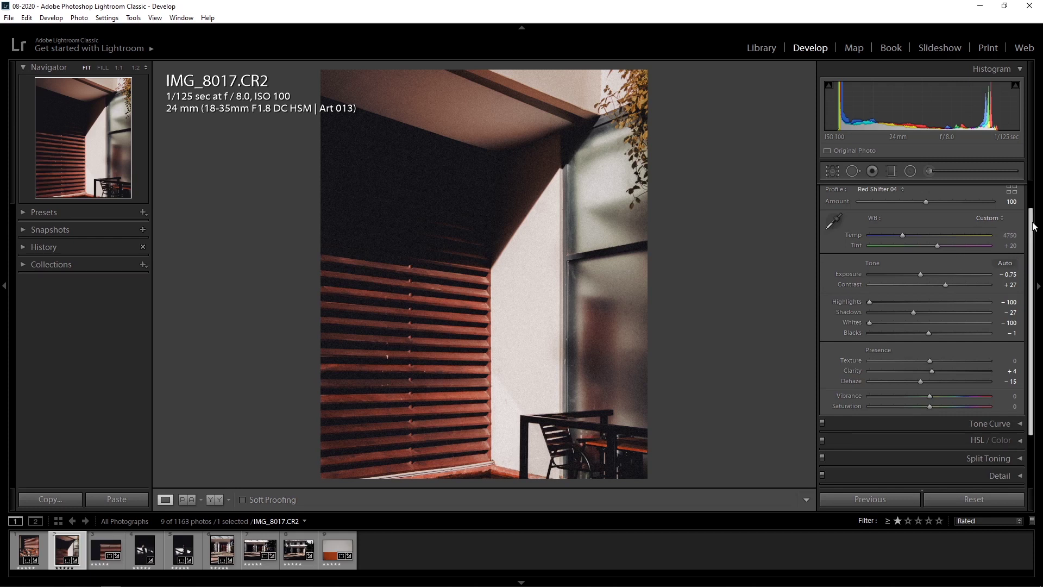
drag(1033, 226, 1033, 234)
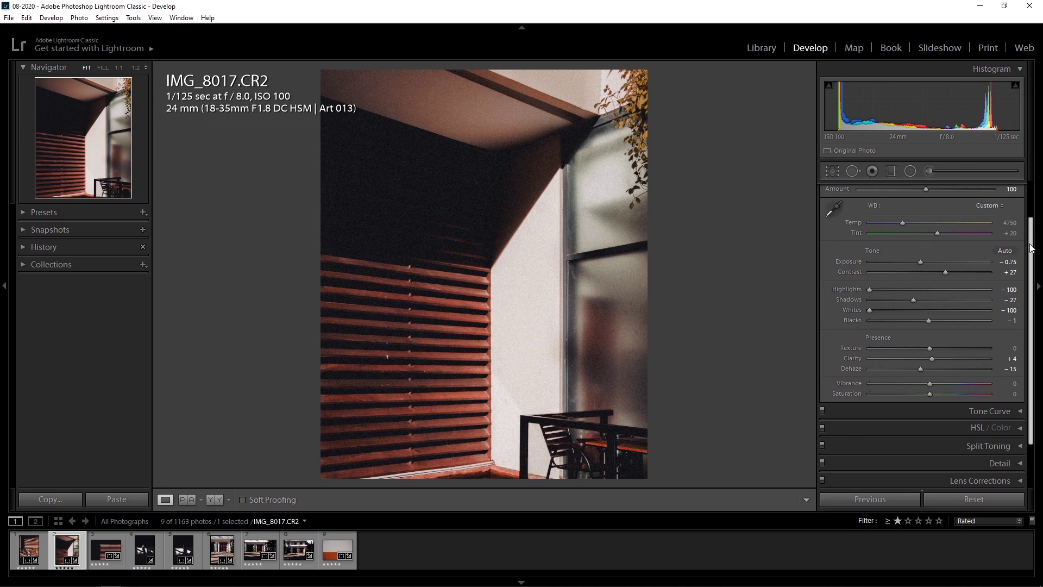
Step: Lower Texture on IMG_8017 to −11 in the Presence section
scroll(1032, 248, down, 1)
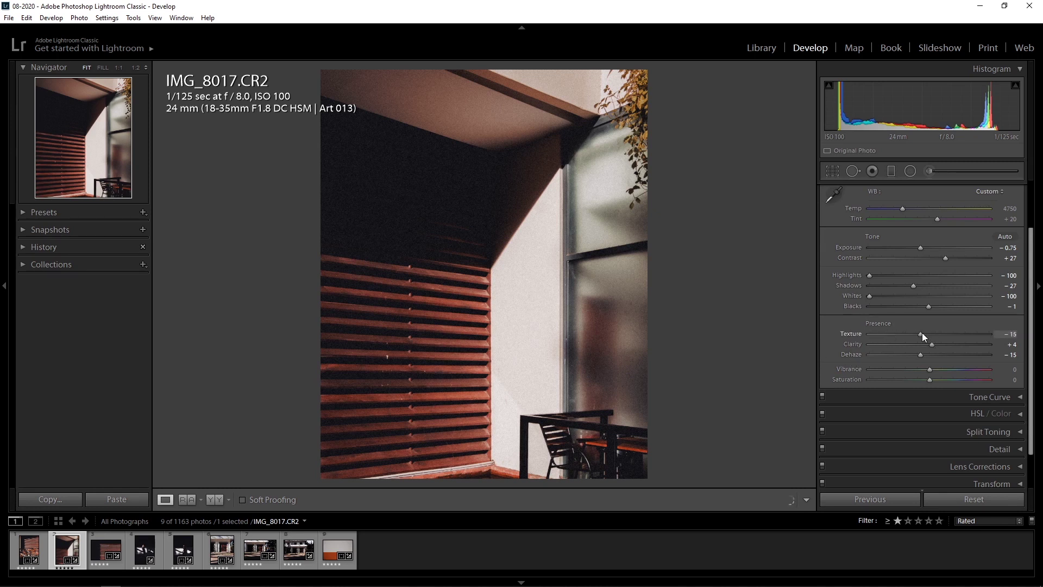
scroll(927, 332, down, 2)
drag(935, 333, 923, 331)
scroll(925, 334, down, 1)
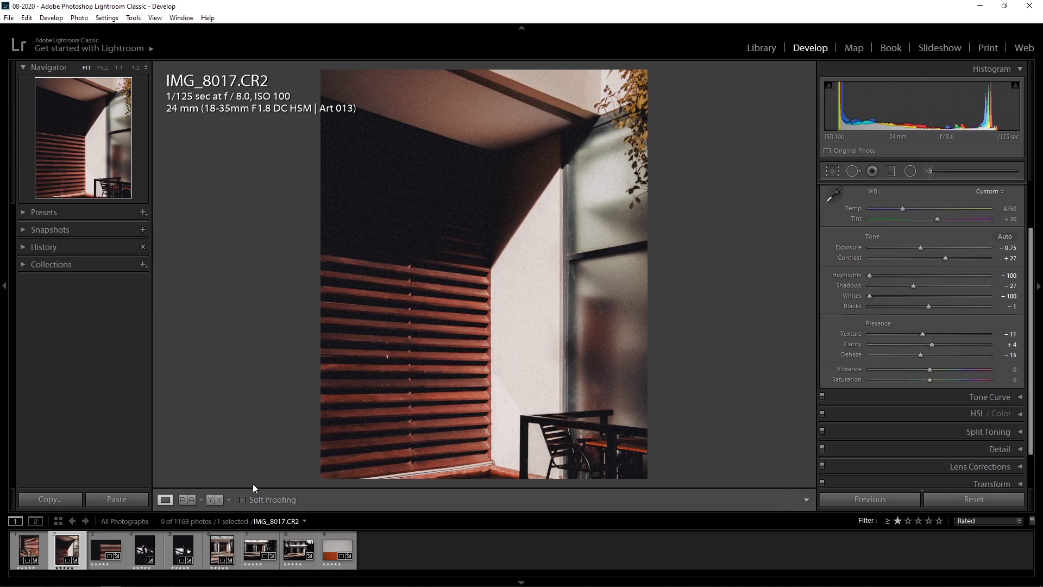
Step: Open IMG_8015 and zoom to 1:1 on the table corner
click(46, 558)
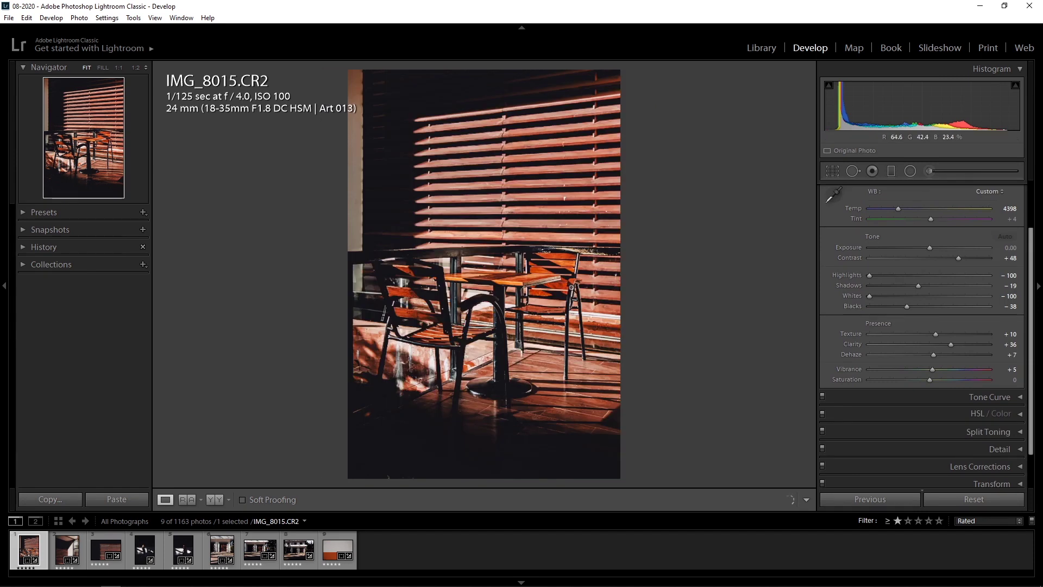
click(515, 270)
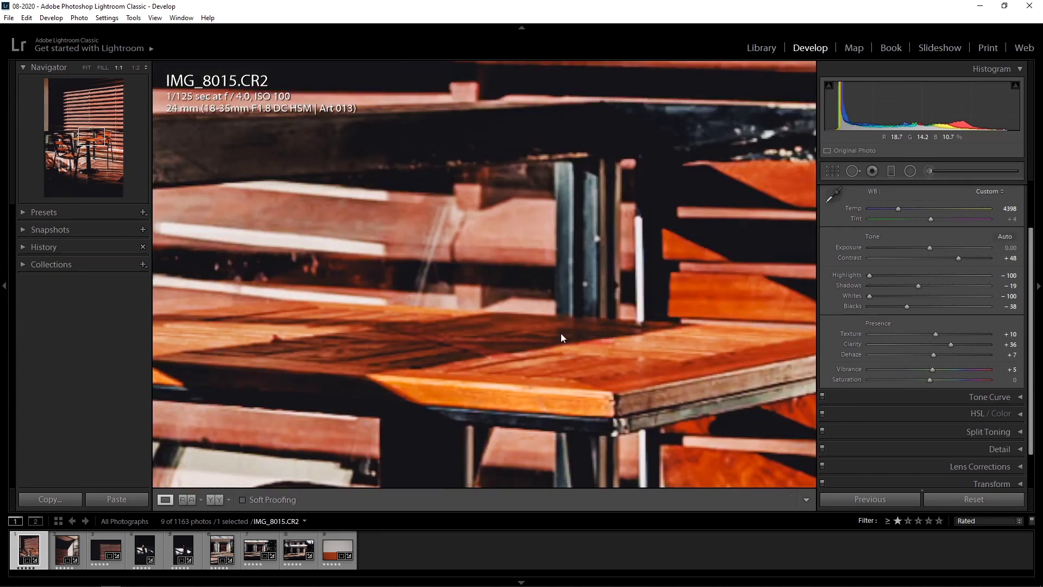
drag(562, 338, 507, 286)
drag(609, 351, 568, 329)
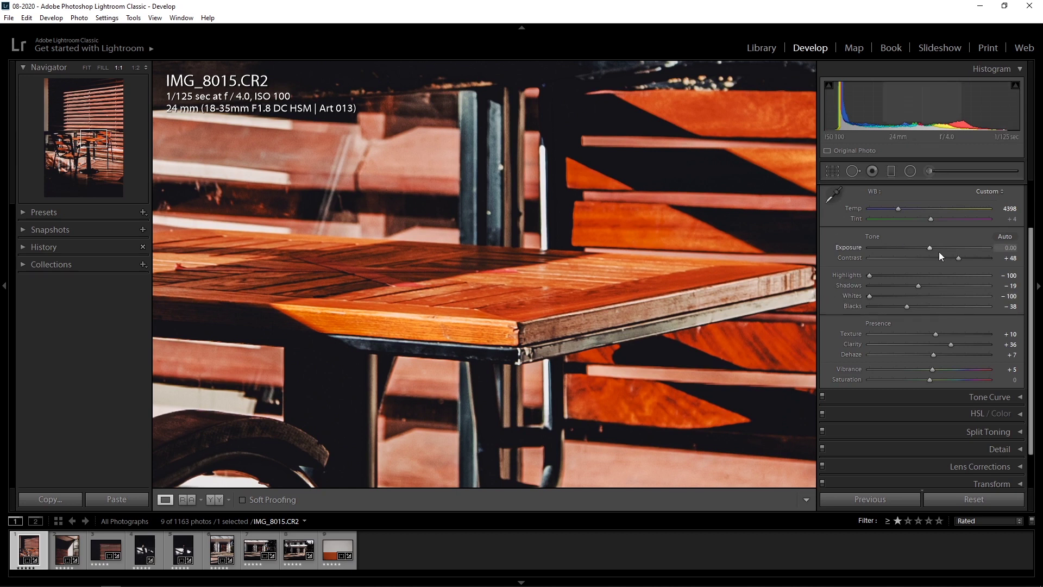
Step: Test raising Texture, undo it, lower Texture to −100, then return to FIT view
drag(935, 333, 954, 334)
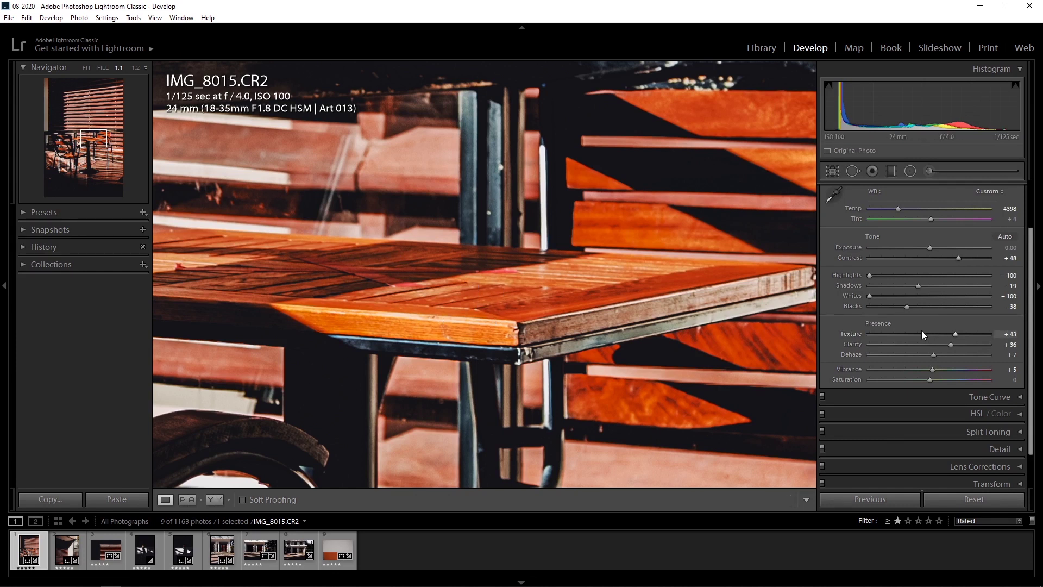
key(ctrl+z)
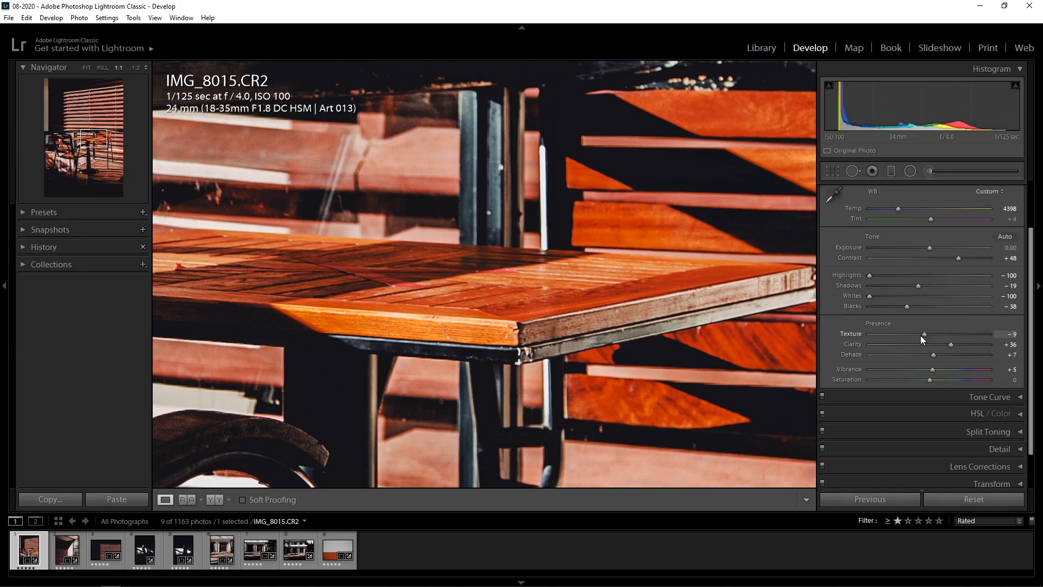
drag(921, 334, 846, 328)
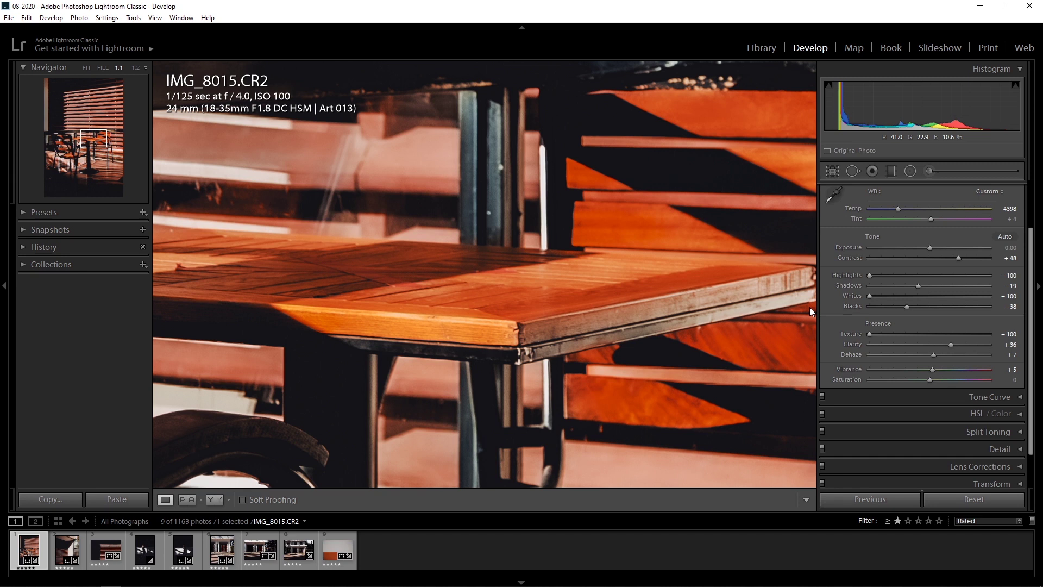
click(602, 282)
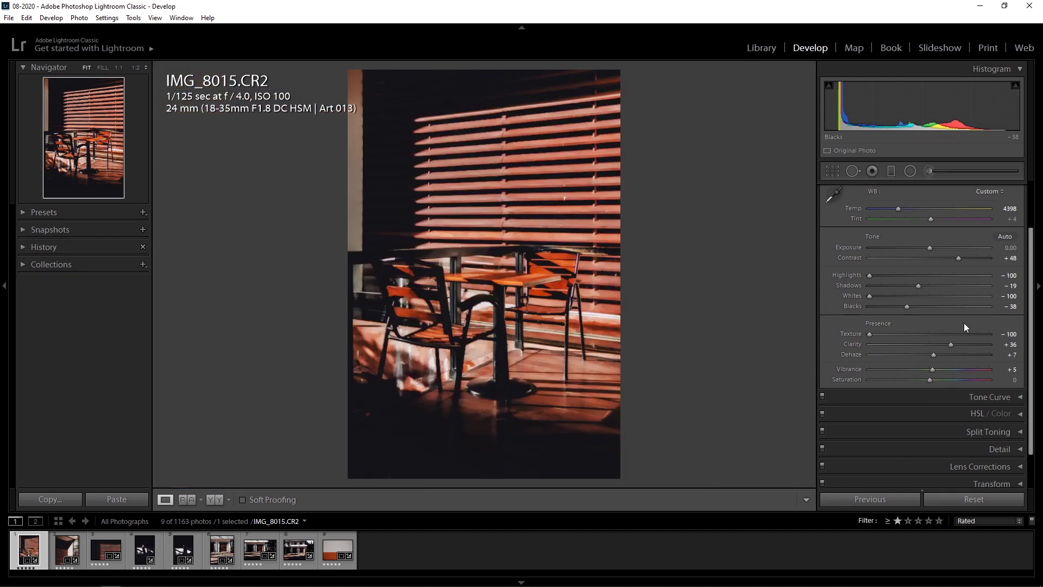
Step: Sweep Texture to max, then settle at Texture −35, Clarity +33, Dehaze +13, Vibrance −1
drag(875, 334, 990, 334)
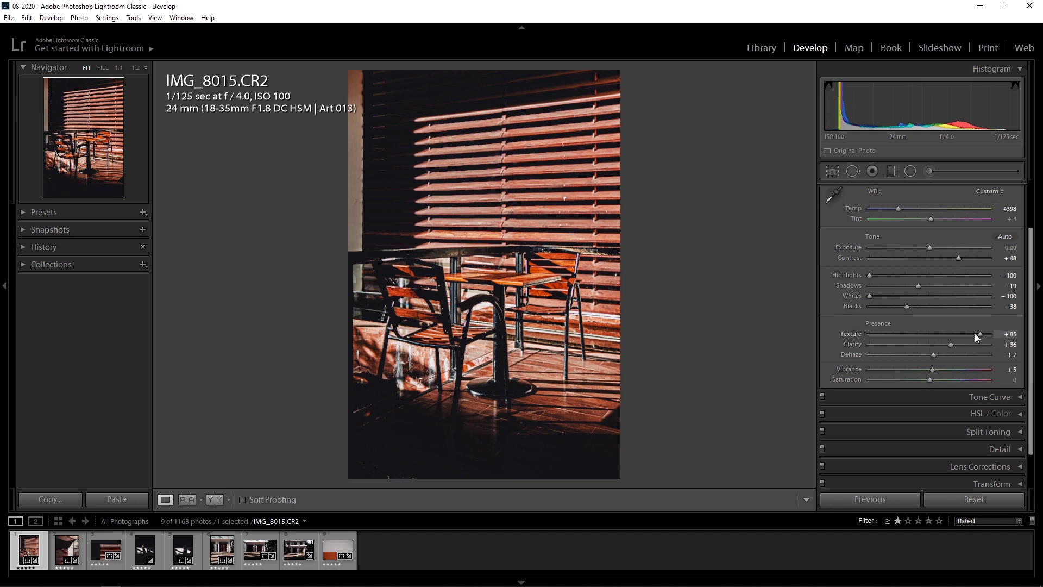
drag(944, 333, 908, 334)
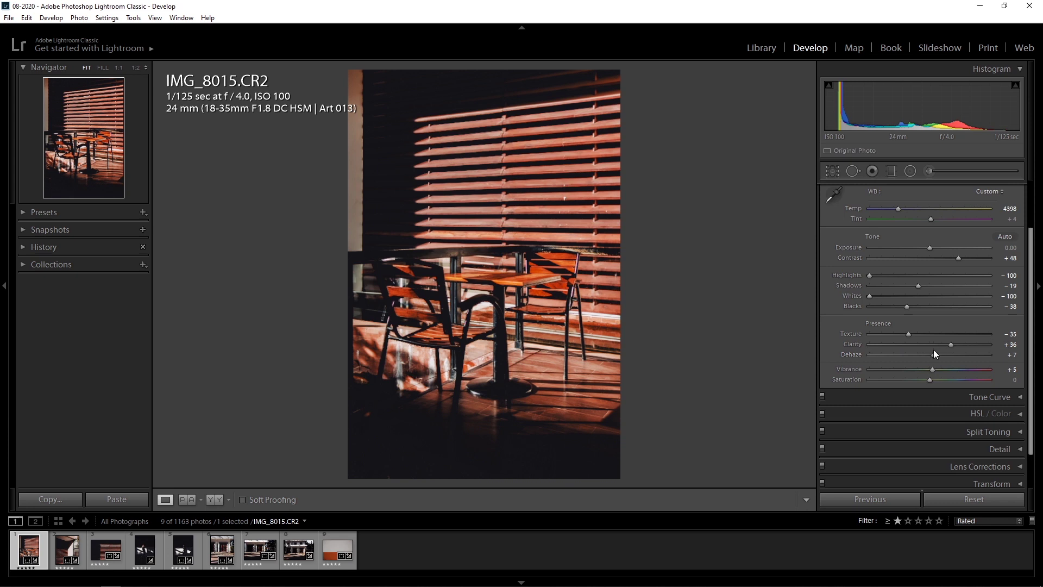
drag(951, 344, 960, 345)
drag(932, 354, 923, 353)
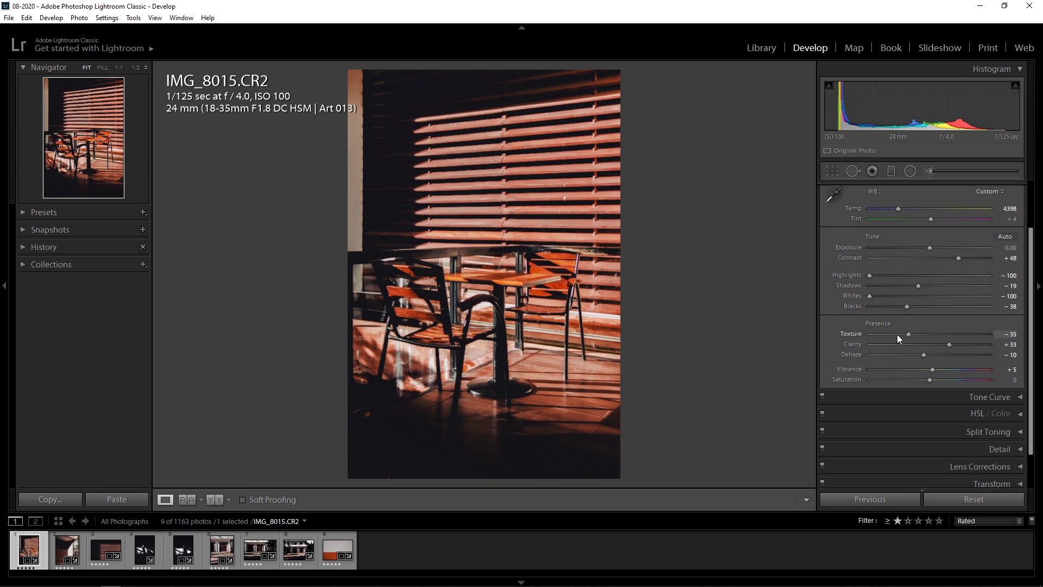
drag(925, 355, 938, 354)
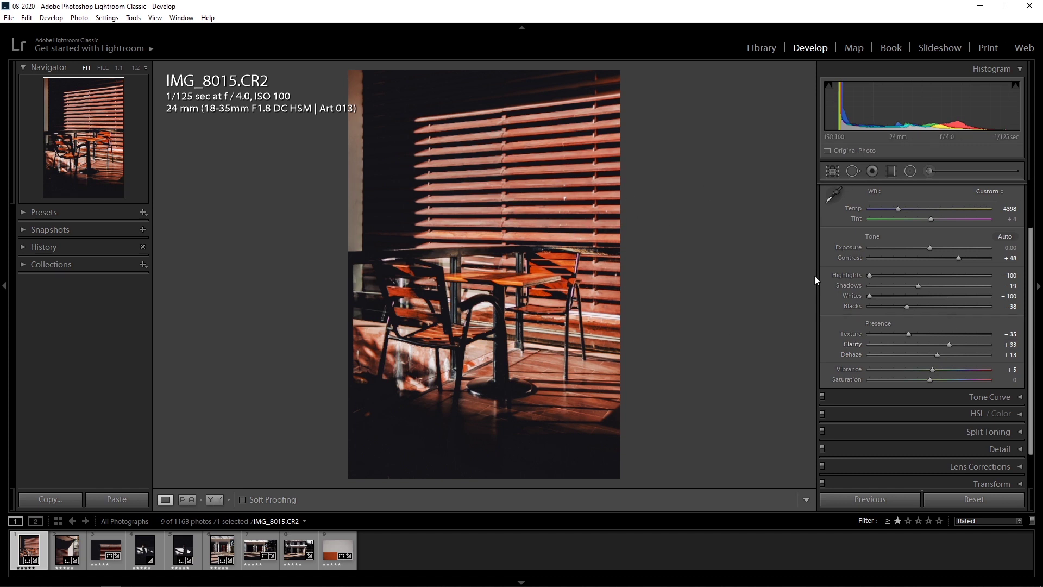
drag(932, 370, 928, 370)
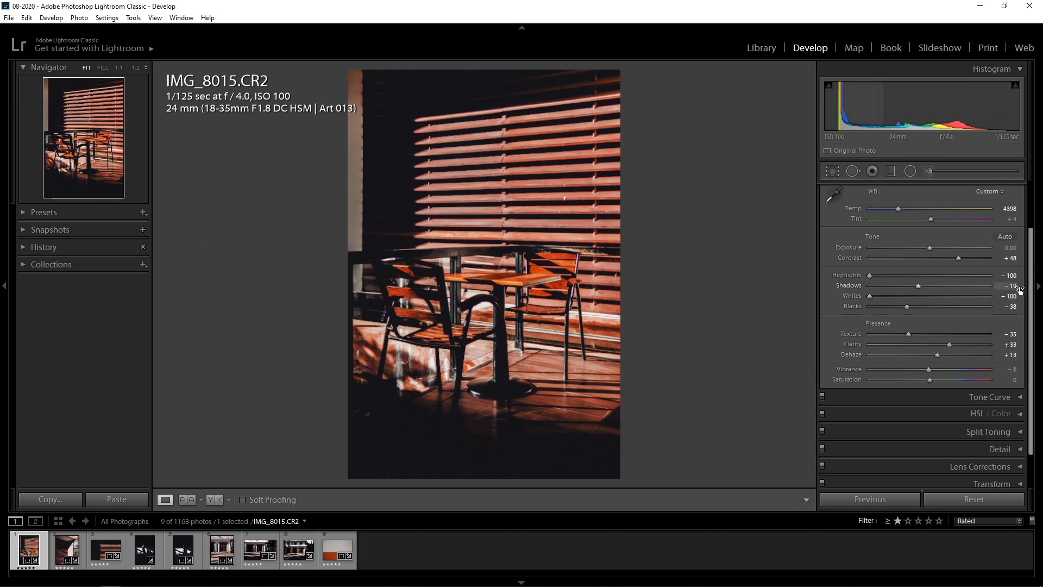
drag(1031, 259, 1031, 219)
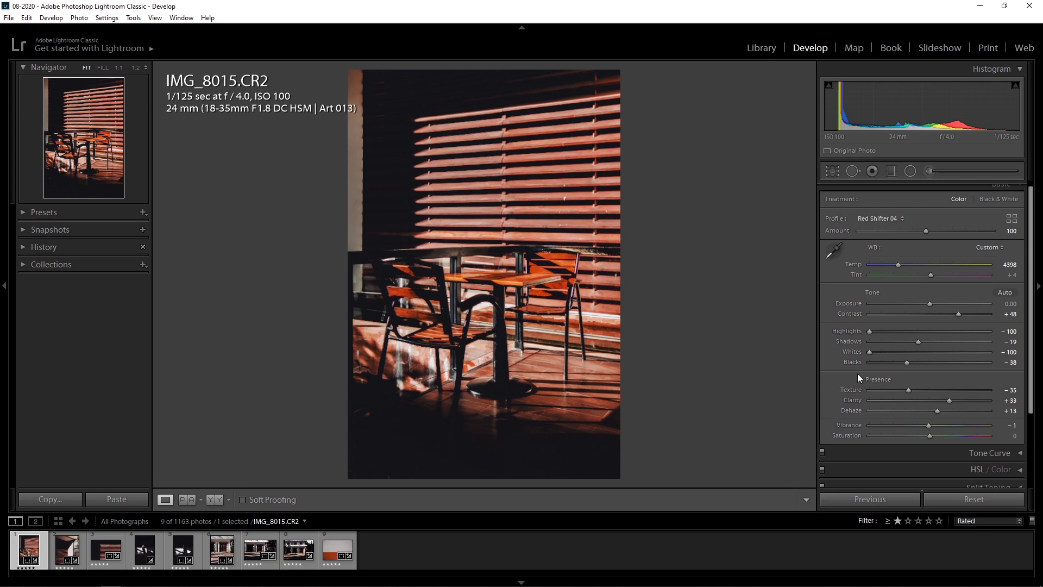
scroll(1032, 186, up, 1)
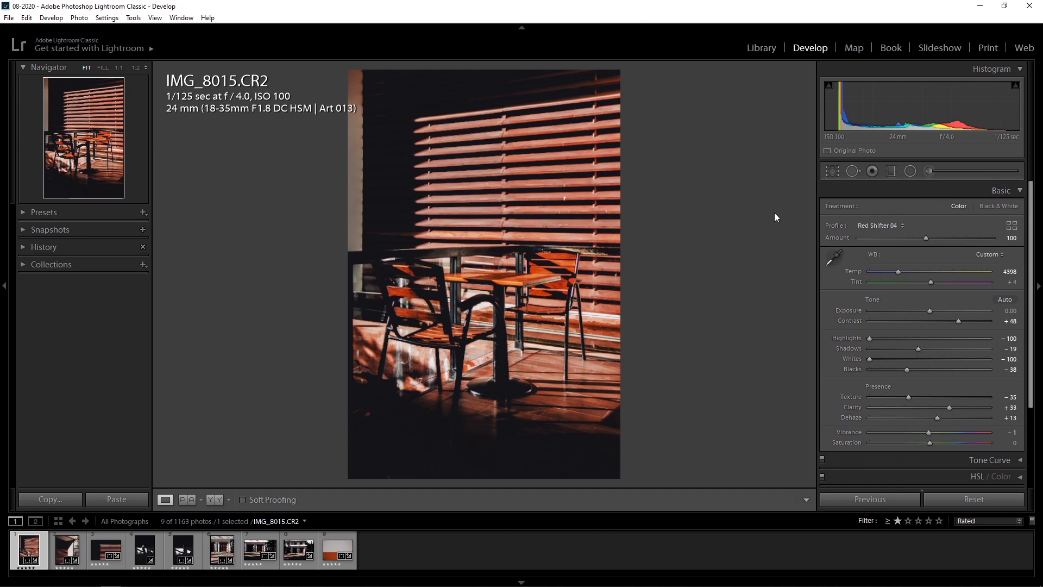
click(1020, 191)
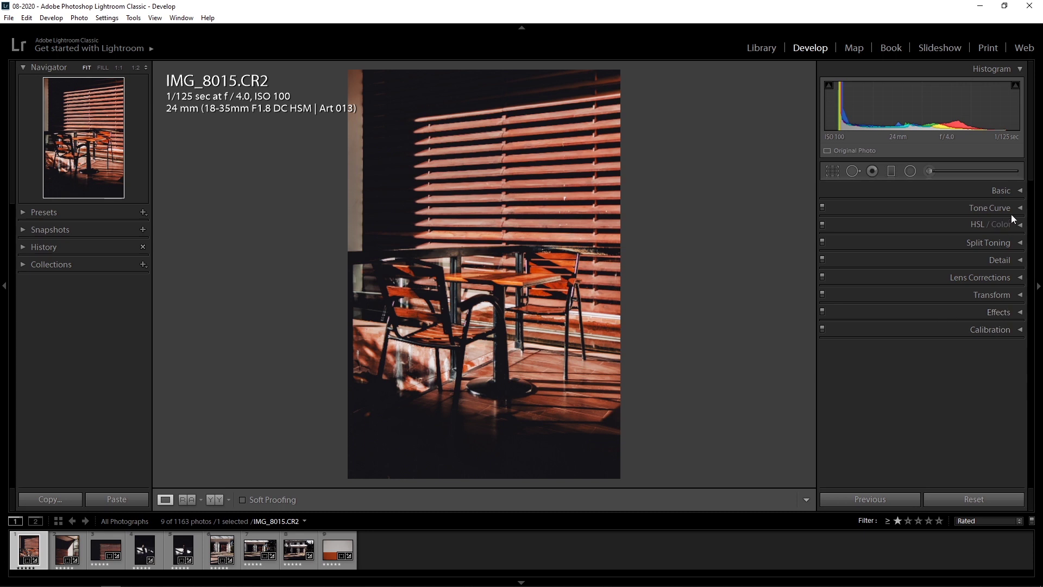
click(1024, 192)
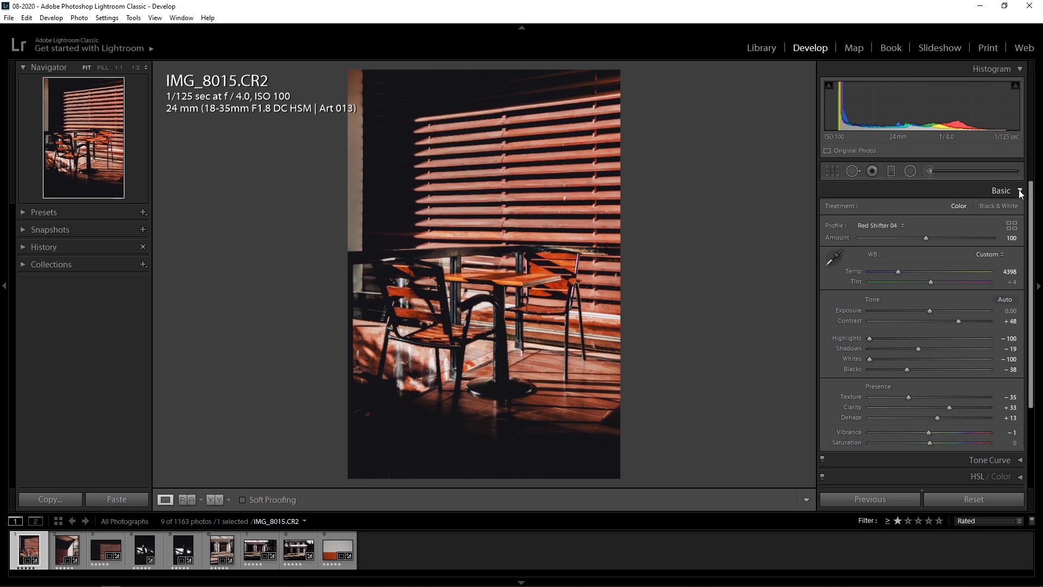